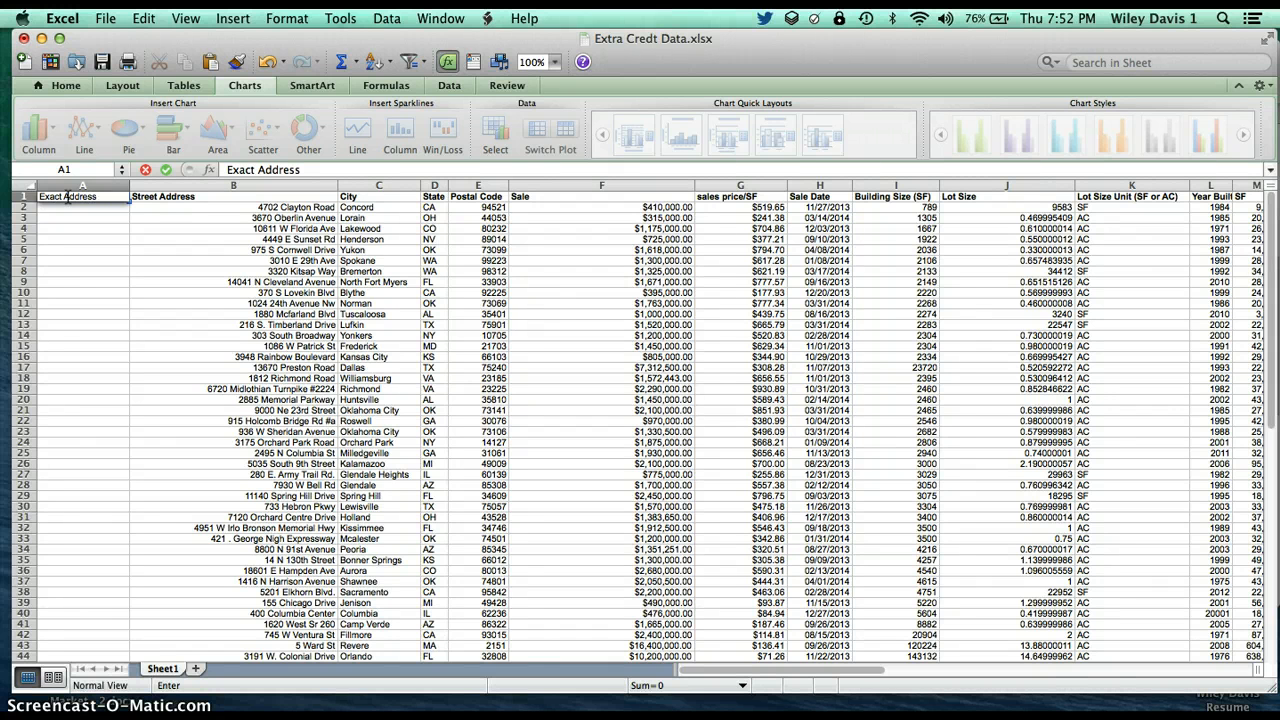
Start a CONCATENATE formula in cell A2 that joins street address B2, a space and city C2
triple_click(112, 197)
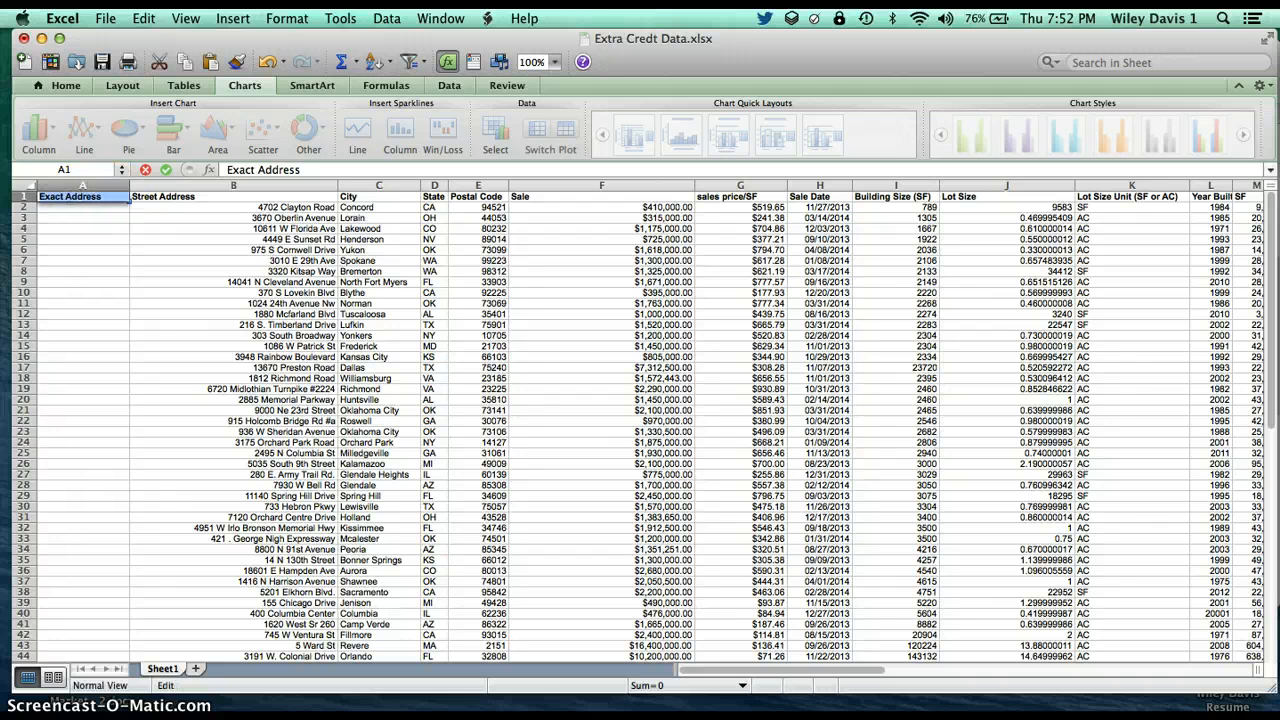
double_click(64, 207)
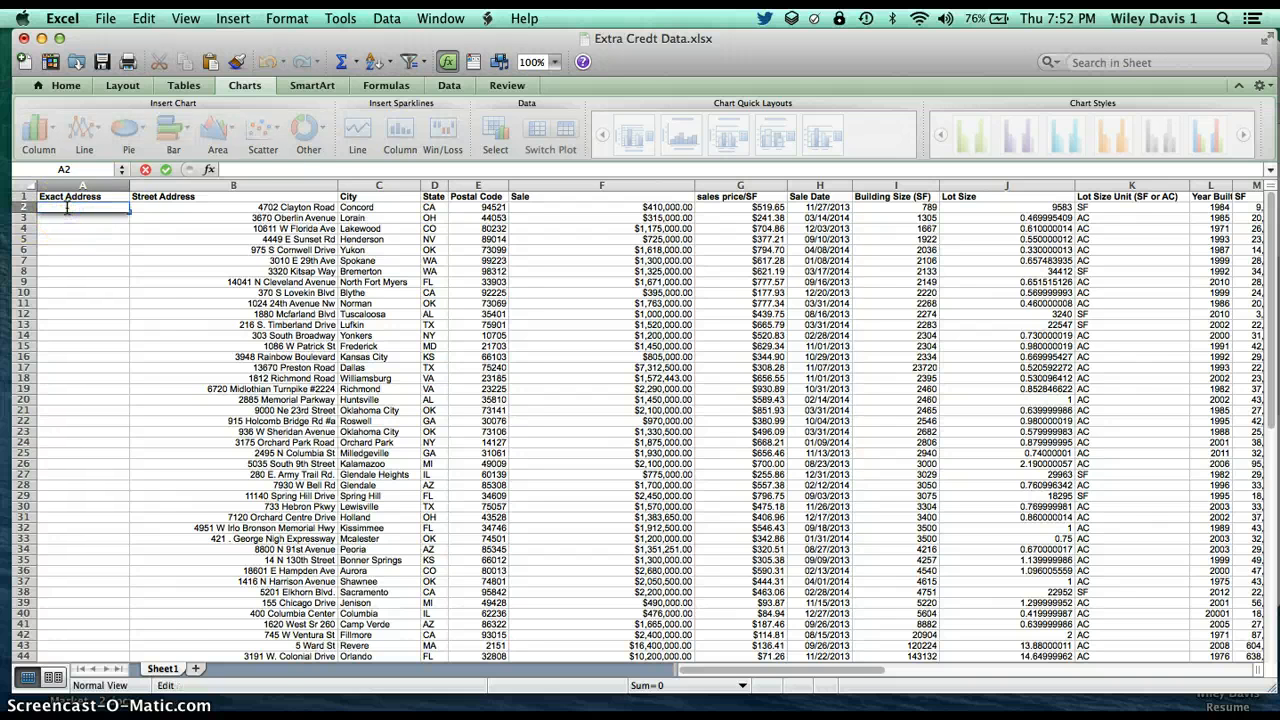
text(=conCATENATE)
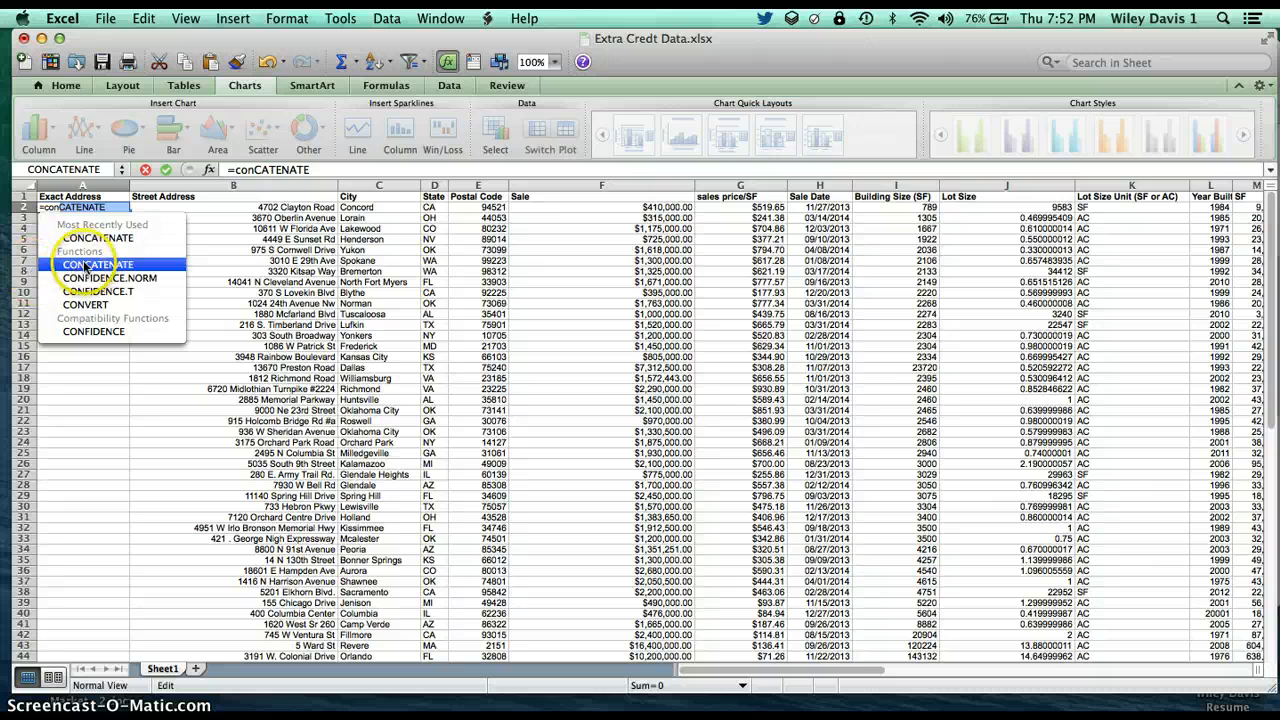
double_click(86, 265)
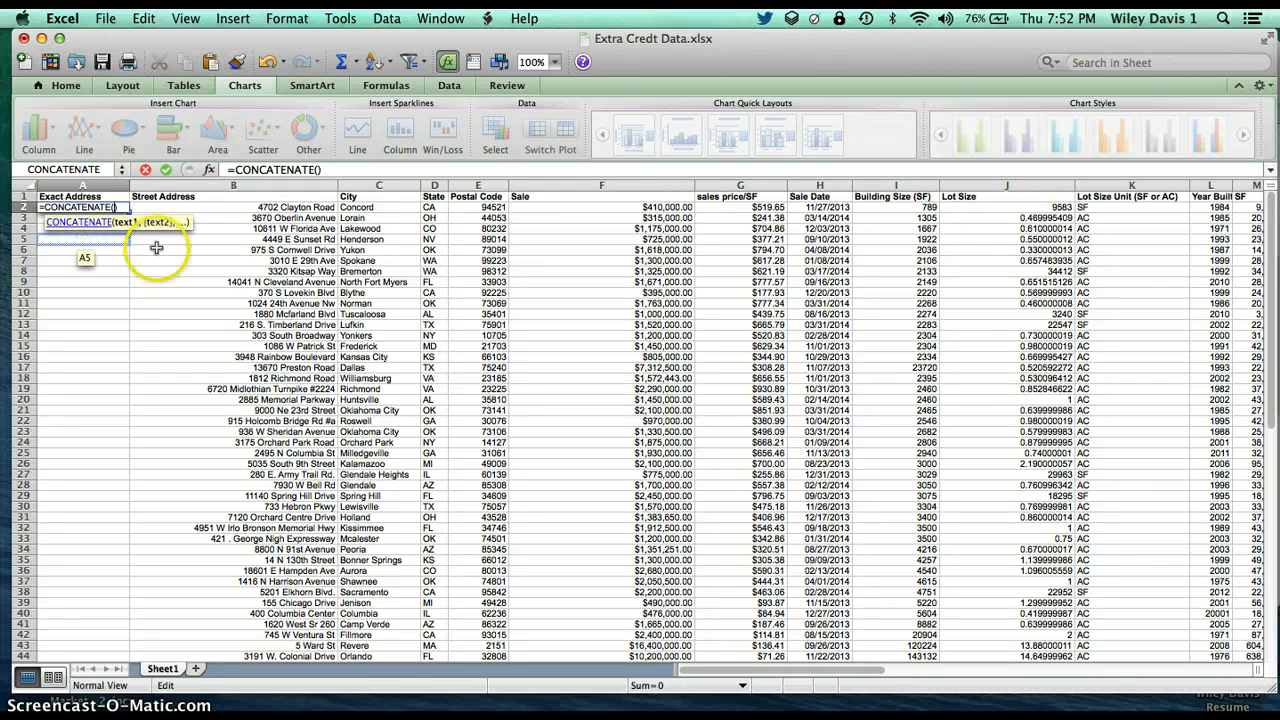
click(248, 207)
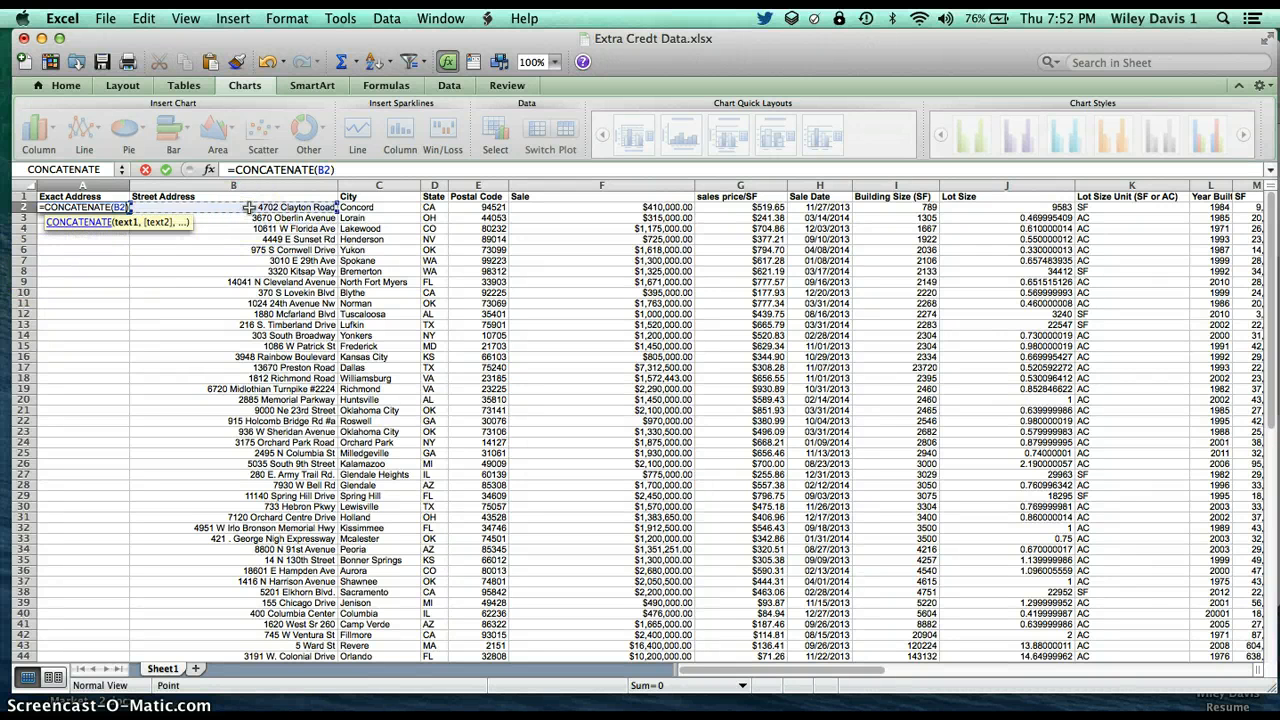
text(,)
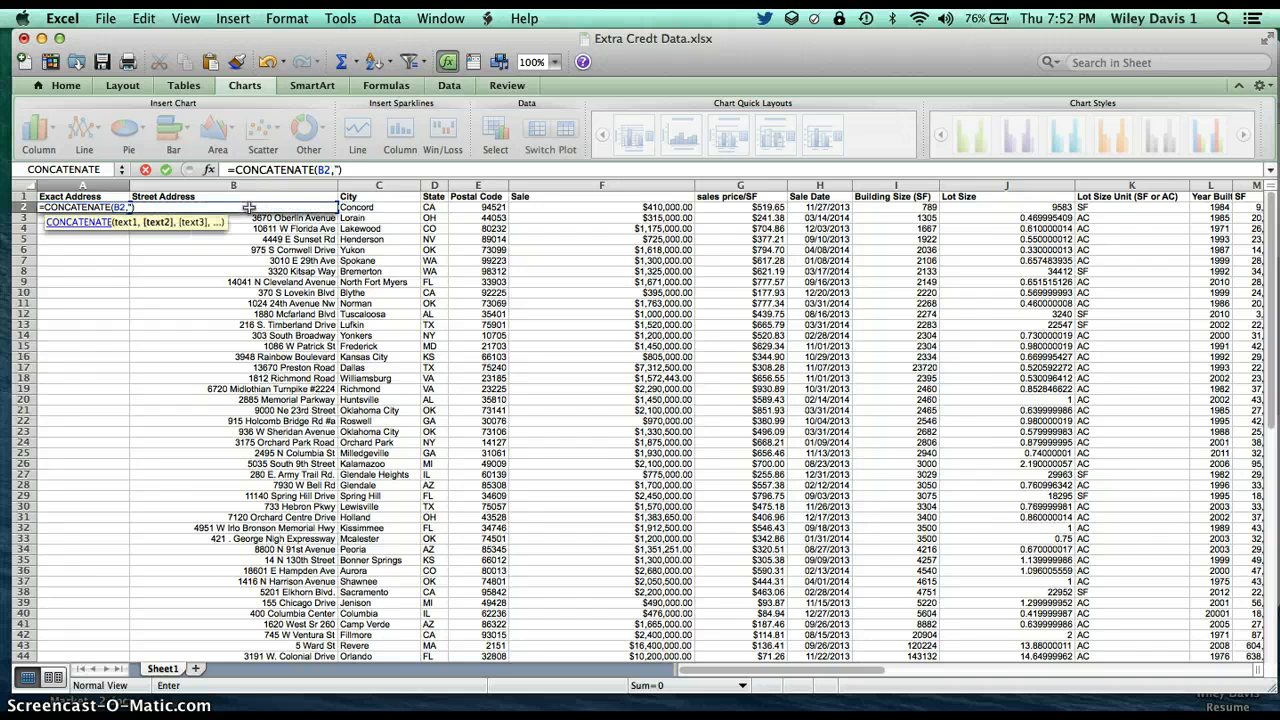
text(" ",)
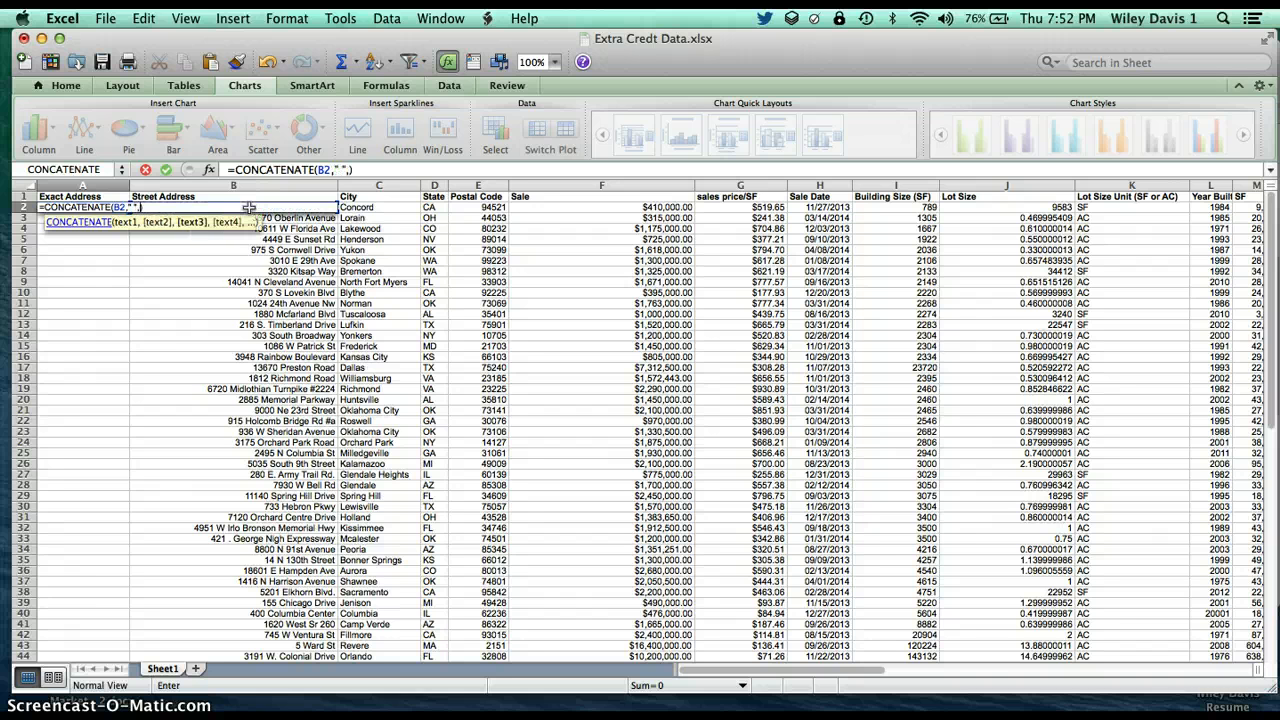
click(374, 206)
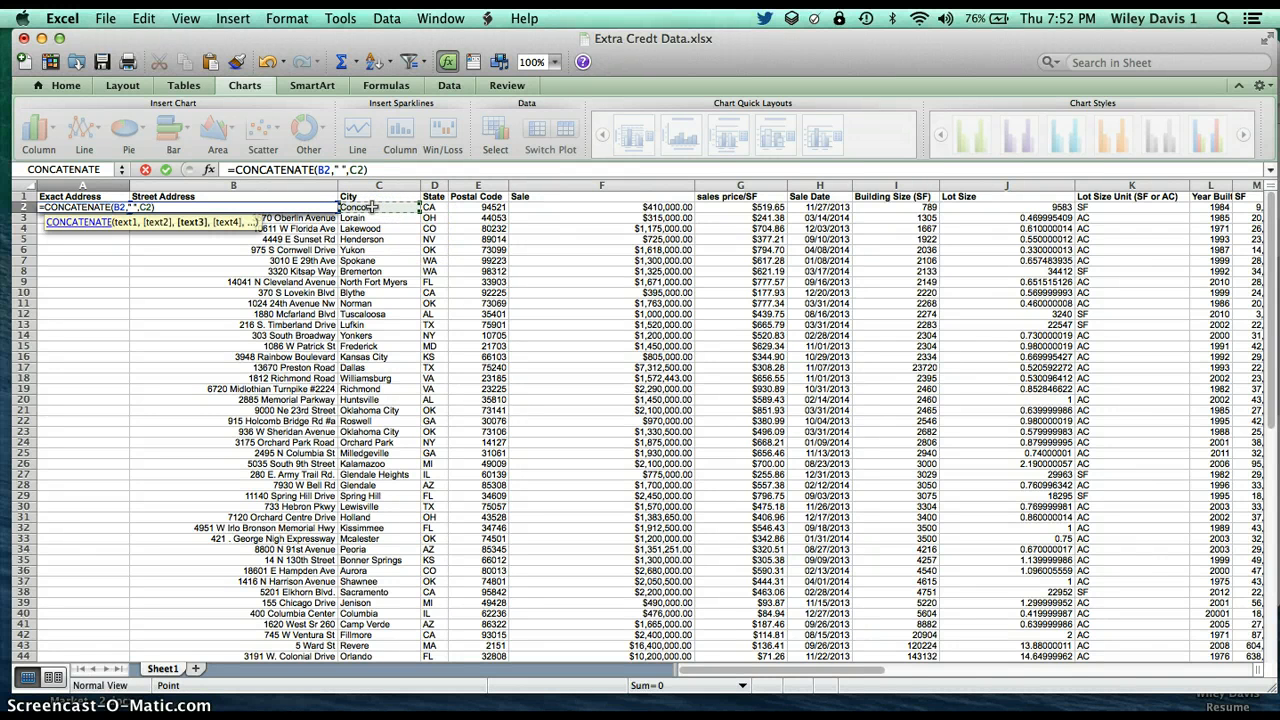
Complete the A2 formula as =CONCATENATE(B2," ",C2,",",D2," ",E2) to append the comma, state, space and postal code
text(,",)
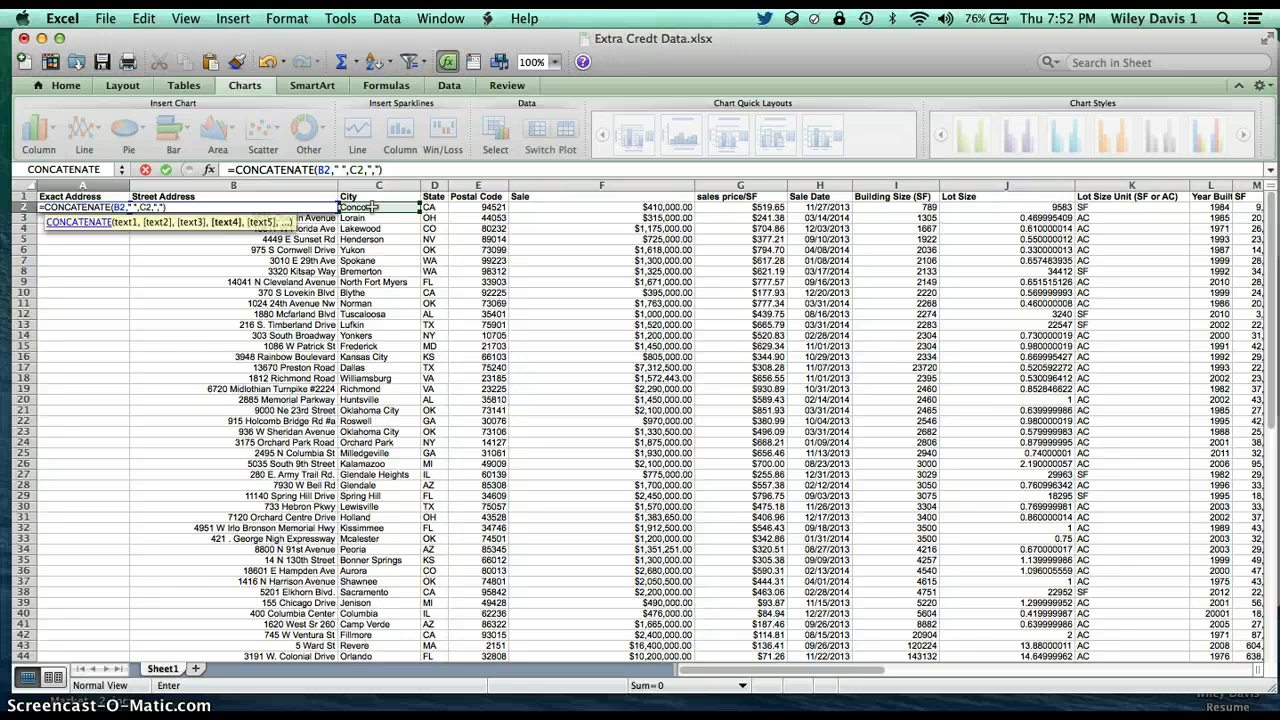
text(,)
click(437, 207)
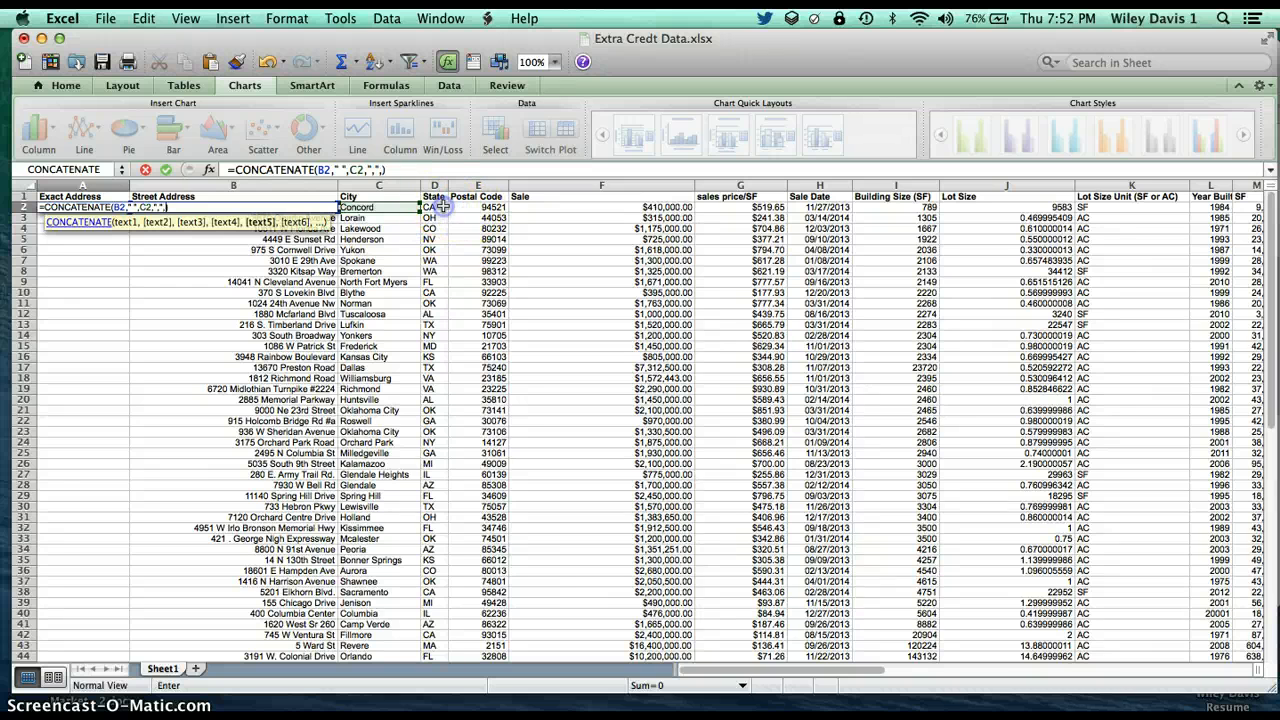
text(,)
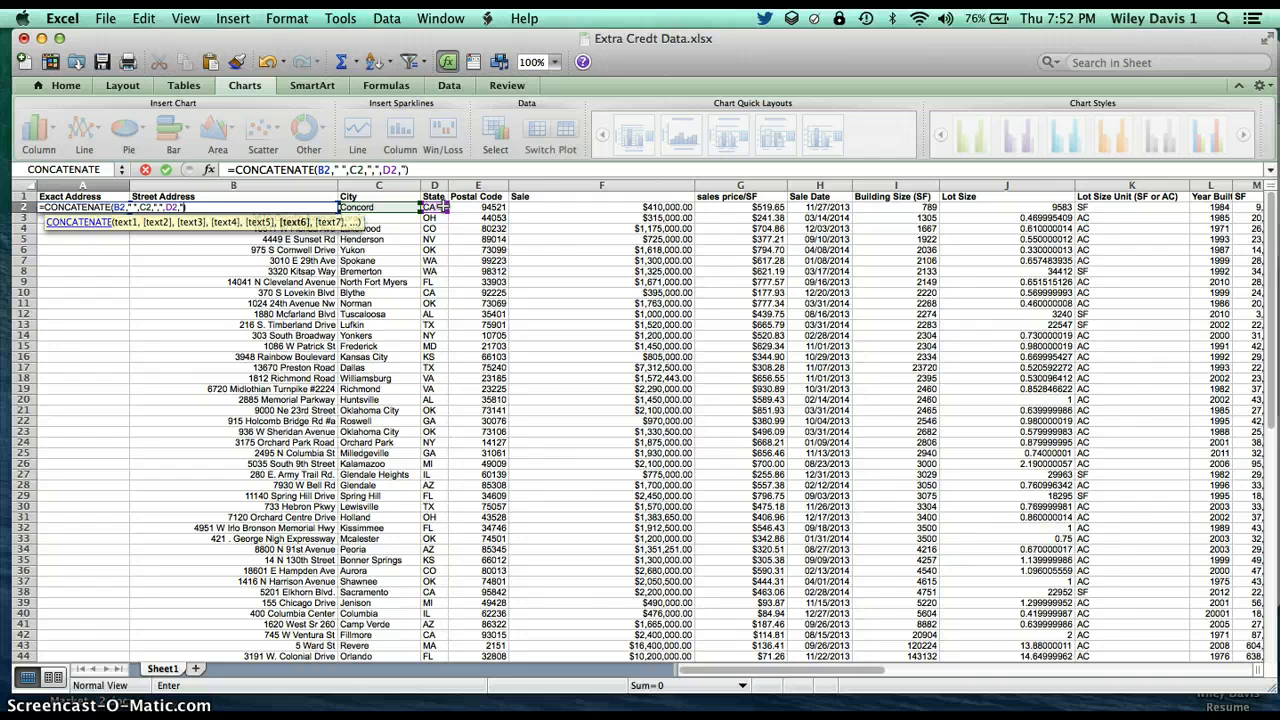
text(" ")
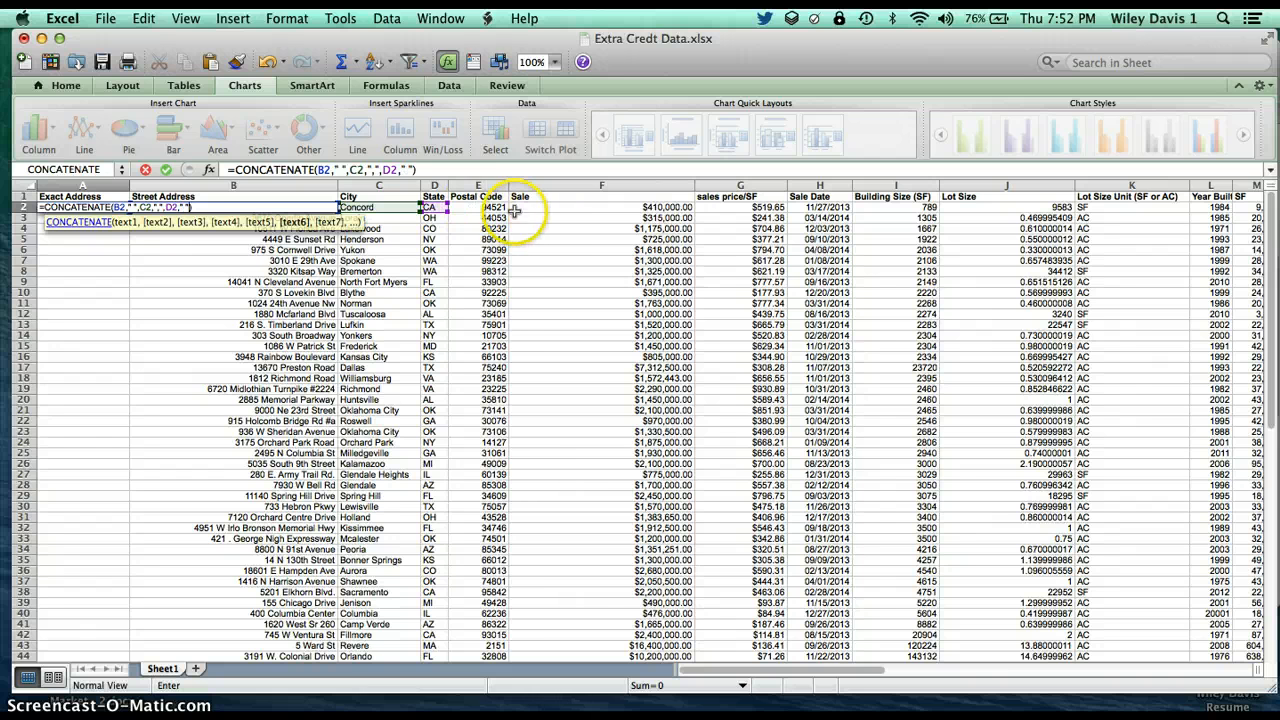
text(+)
click(478, 207)
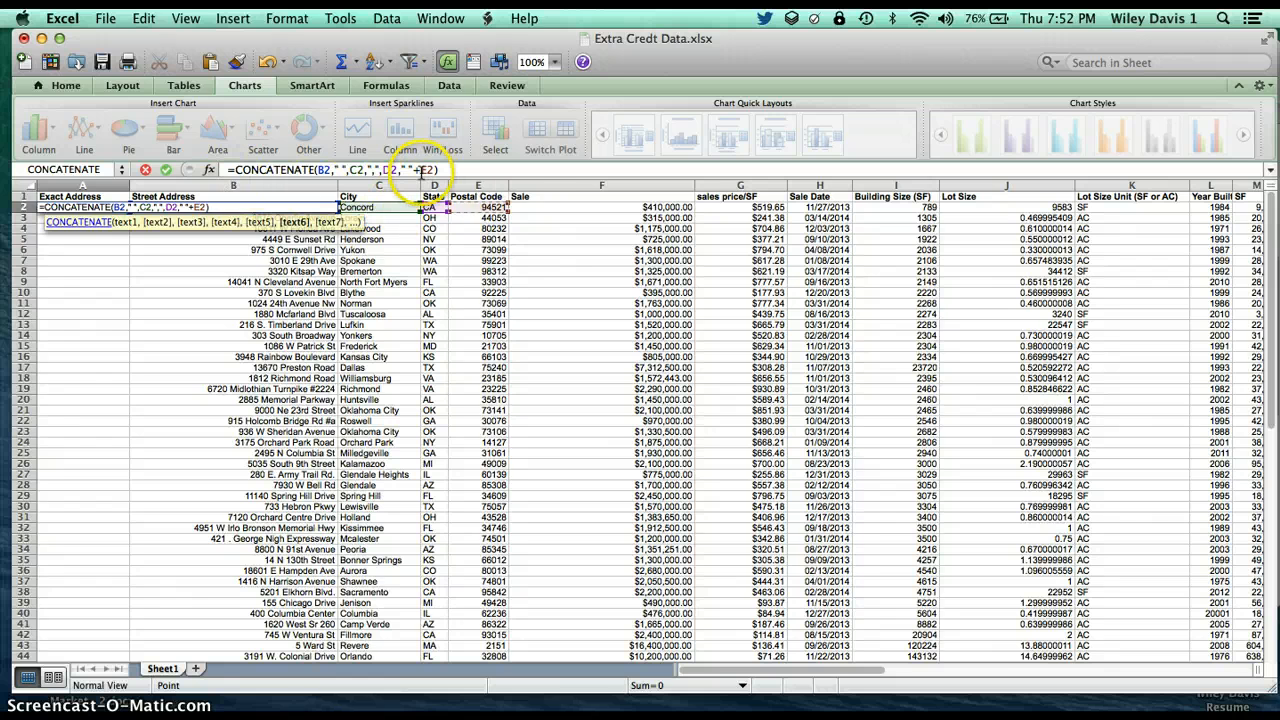
click(421, 171)
key(BackSpace)
text(,)
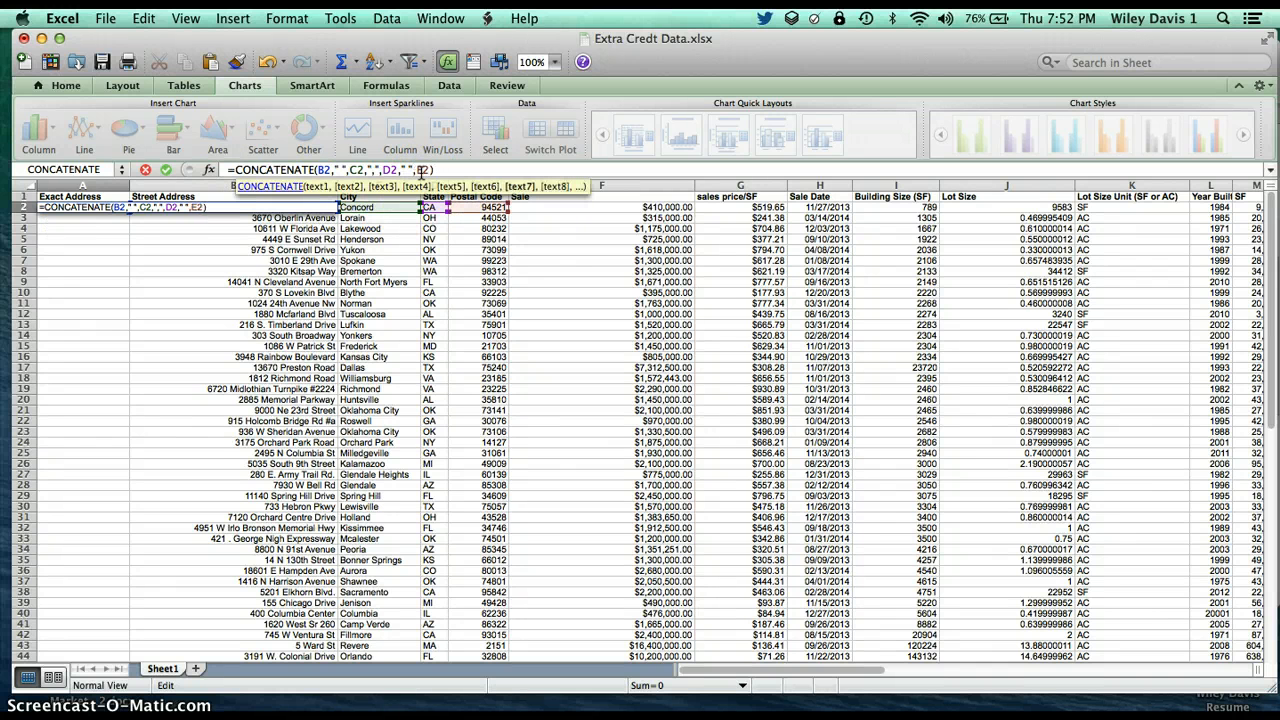
key(Return)
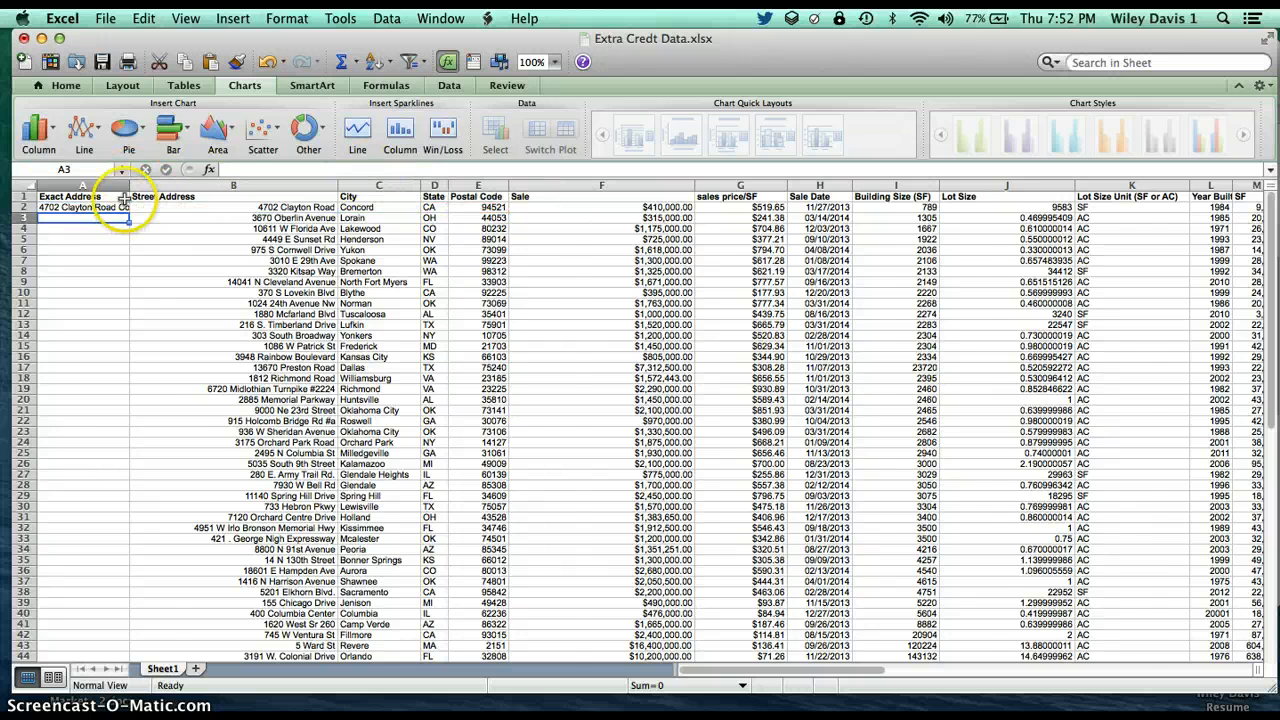
Widen the Exact Address column, fill the A2 formula down through row 44, and save the workbook
drag(127, 186, 197, 186)
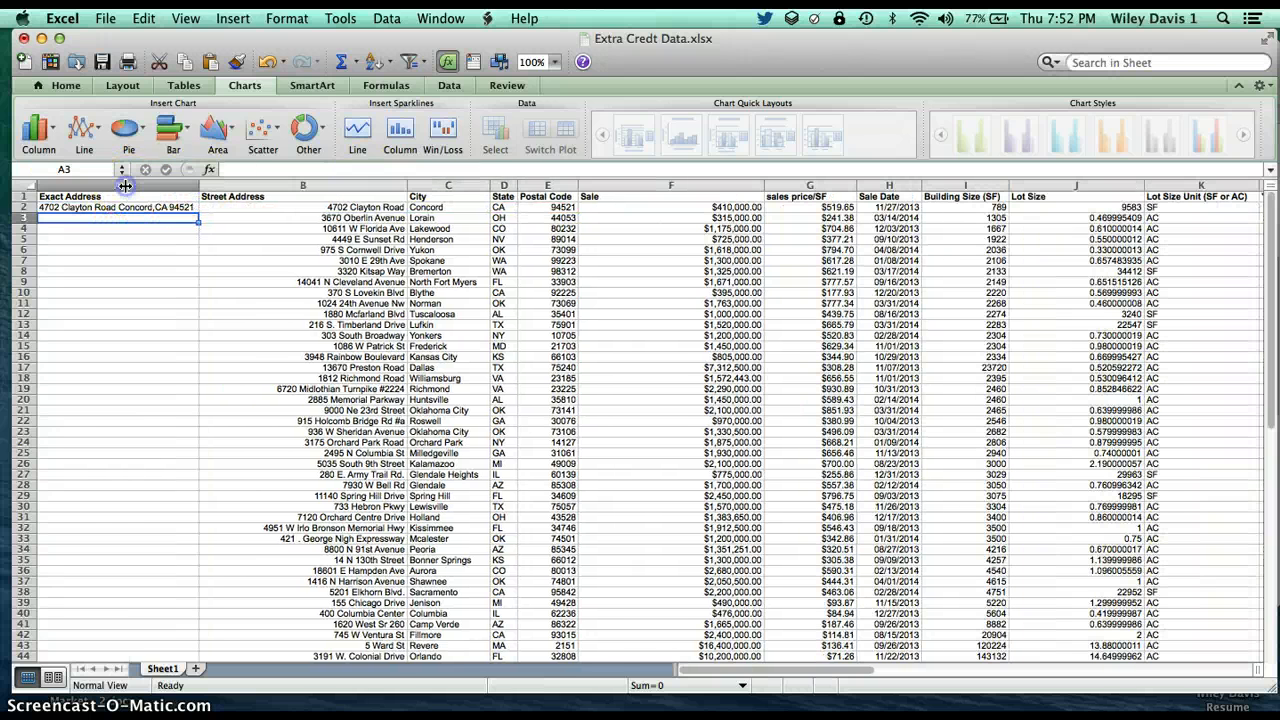
click(195, 207)
drag(198, 213, 112, 360)
scroll(215, 300, up, 10)
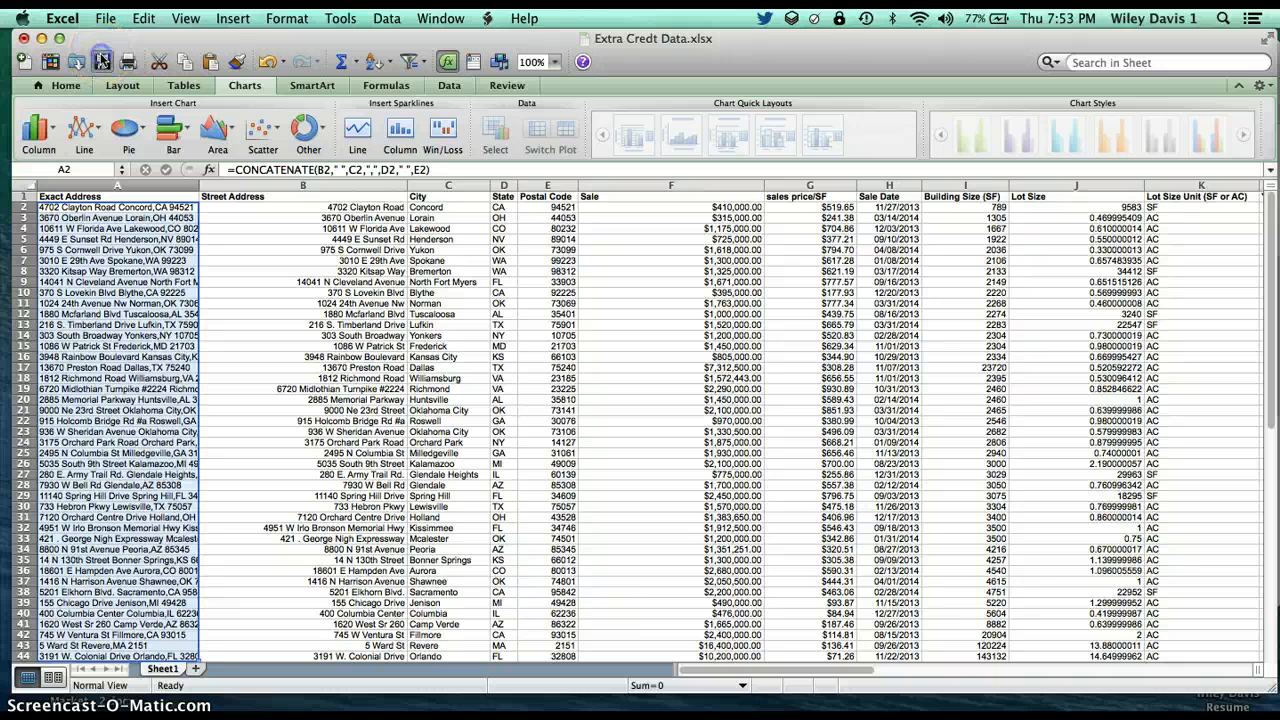
click(102, 61)
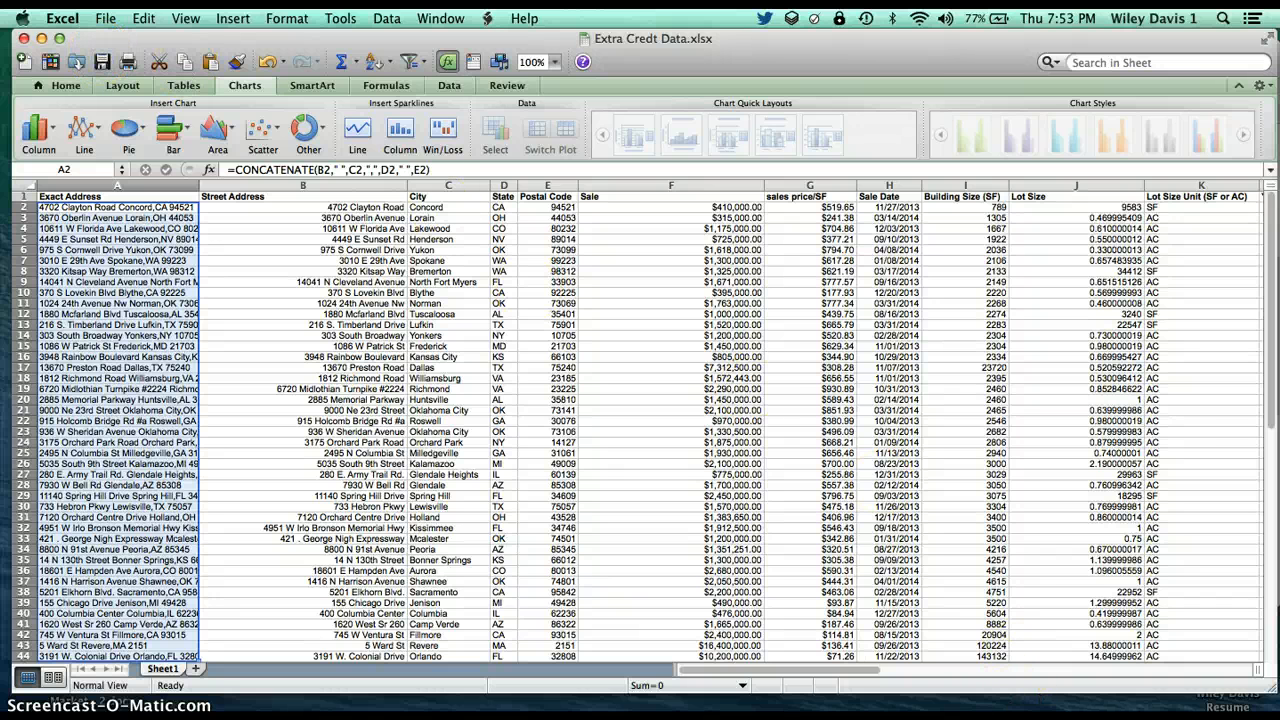
Switch to Google Drive in Safari and create a new Fusion Table
key(super+Tab)
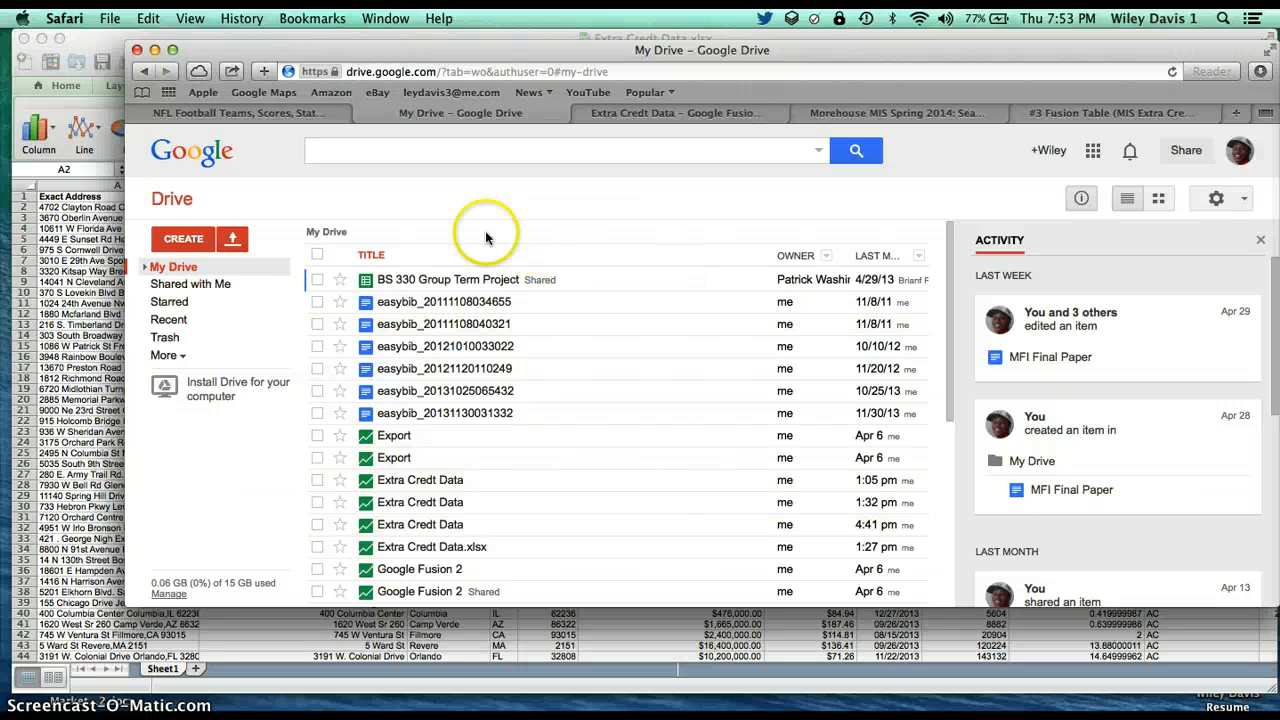
click(209, 241)
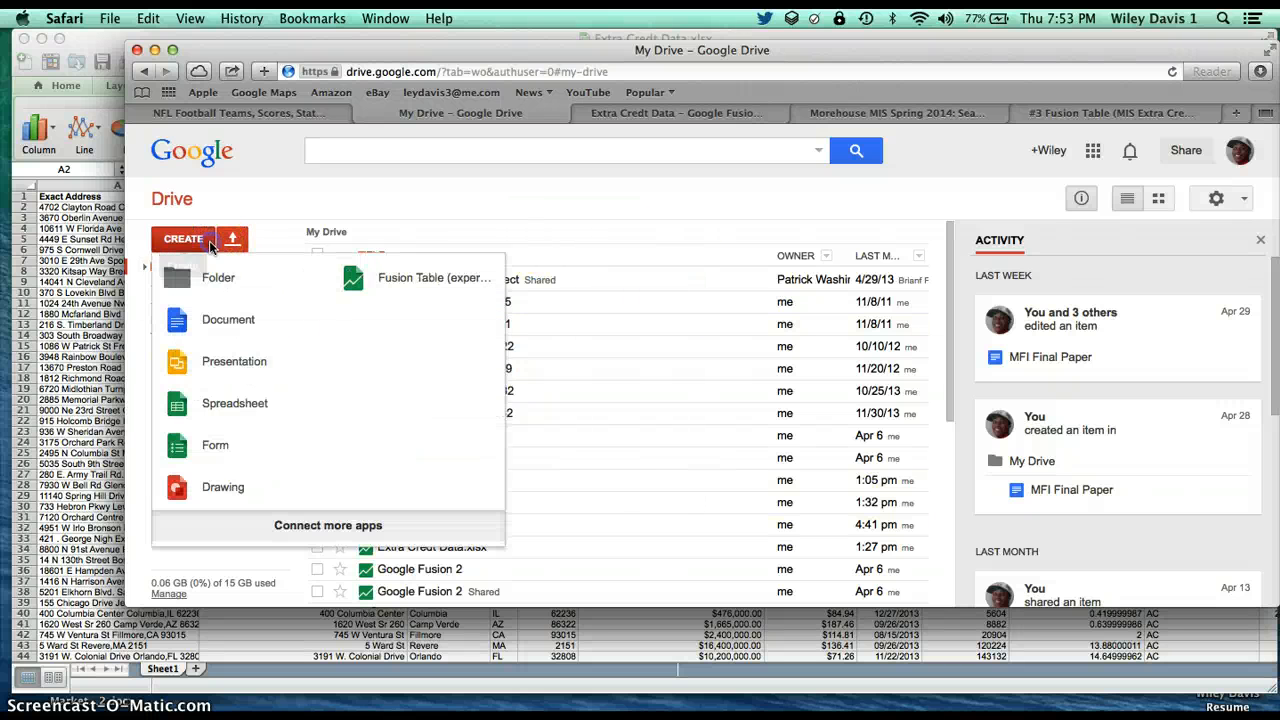
click(394, 284)
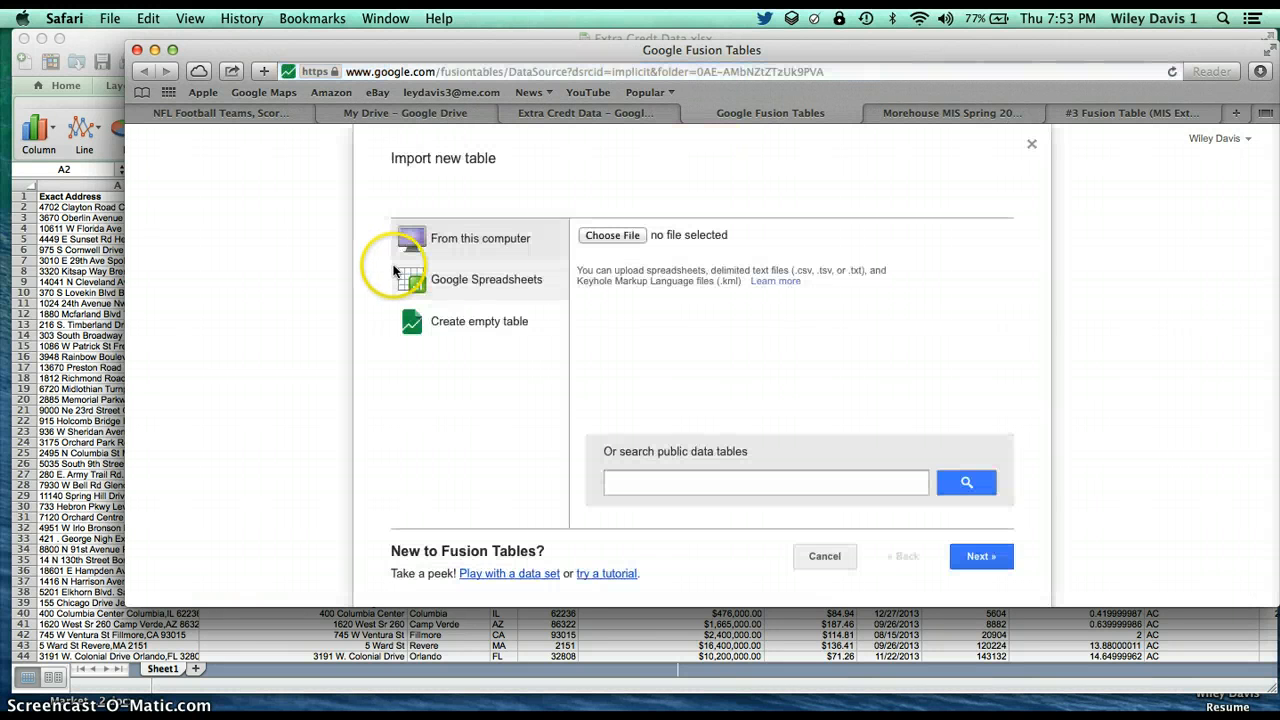
Import the Extra Credt Data file from this computer as a new table, with column names in row 1
click(625, 241)
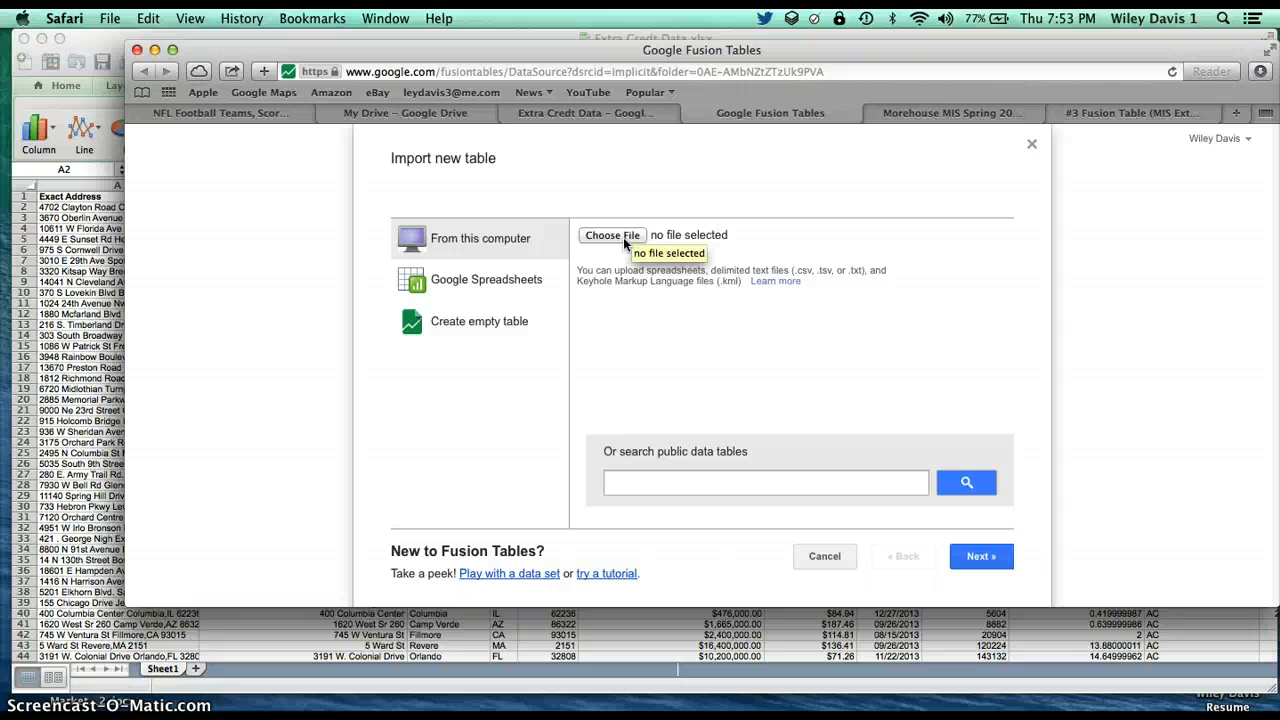
click(623, 236)
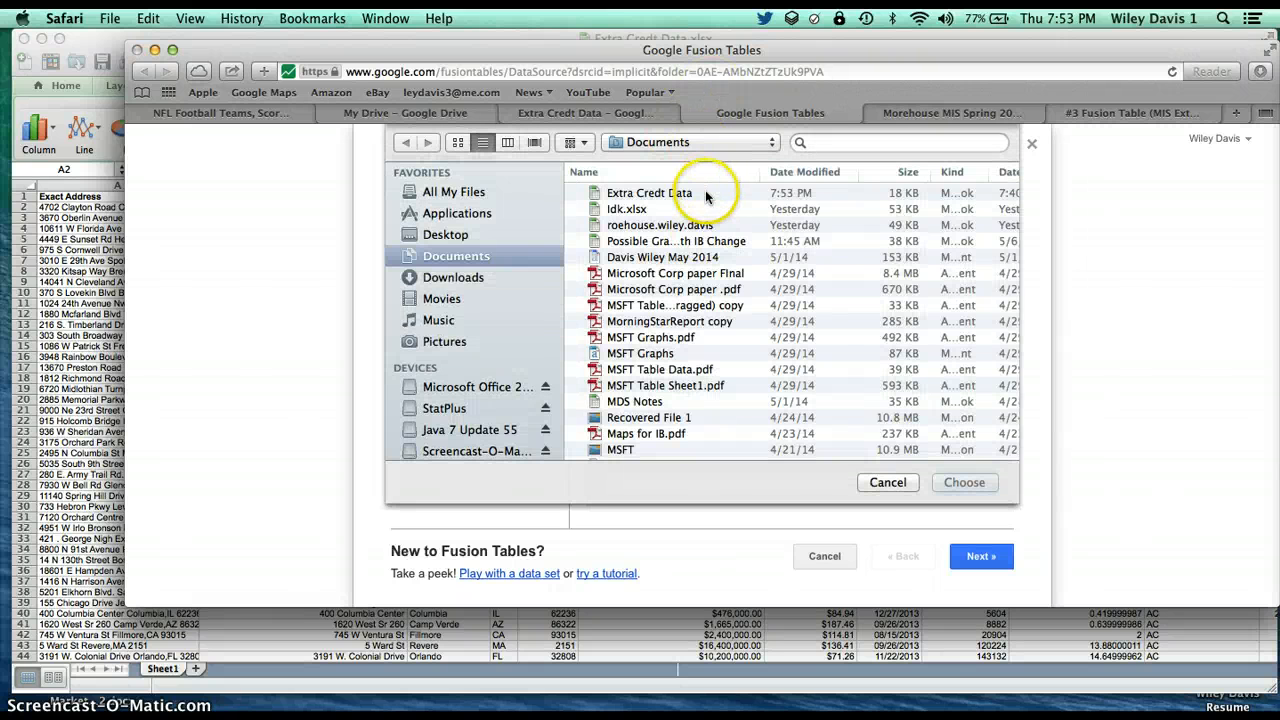
double_click(705, 194)
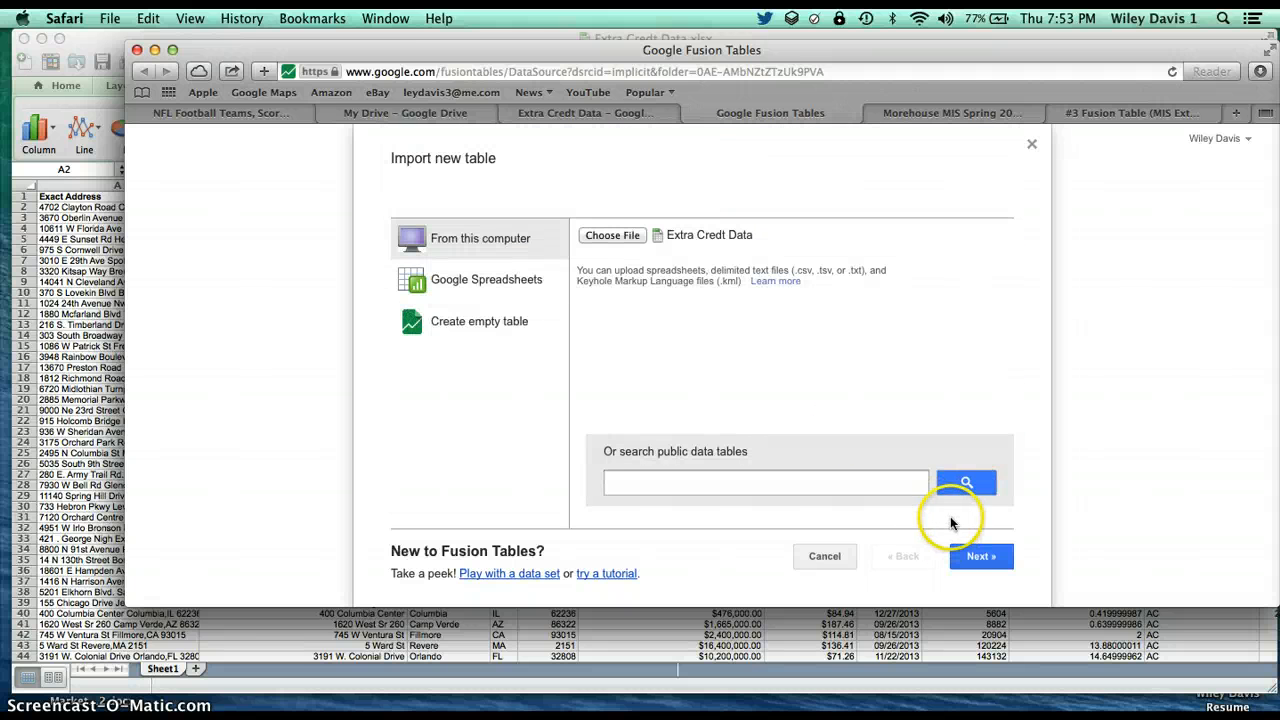
click(1005, 567)
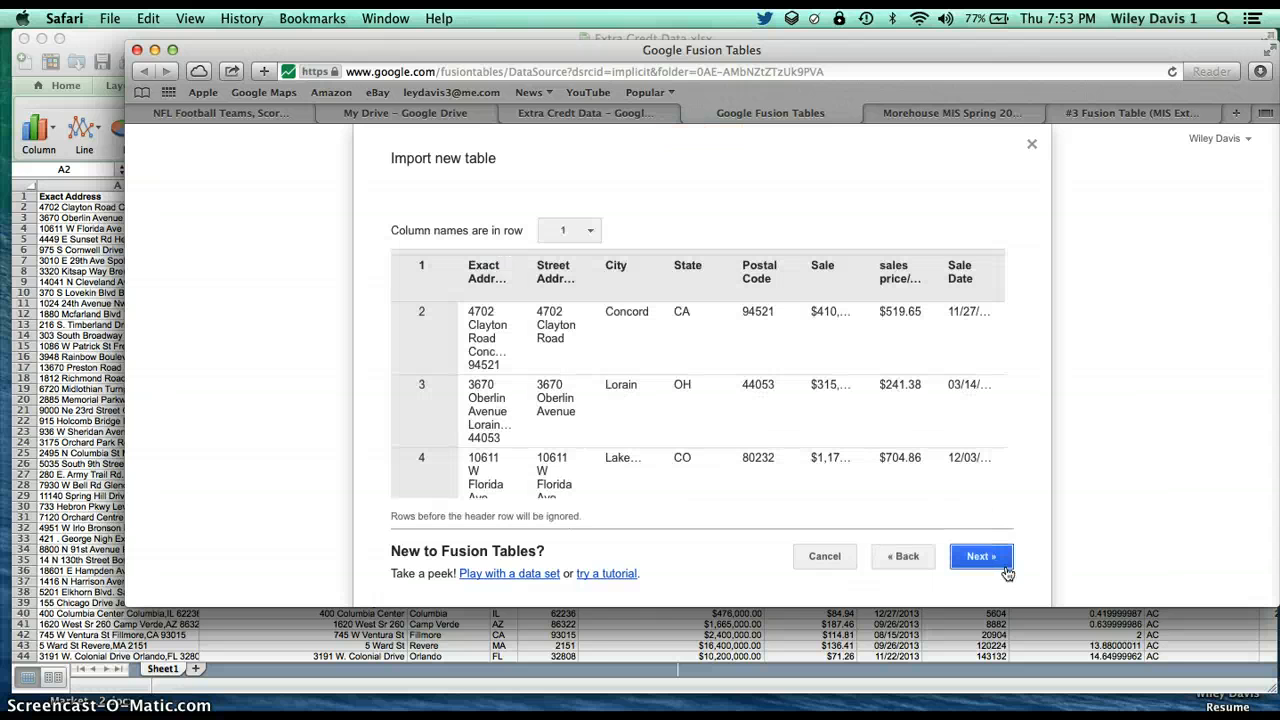
click(1006, 568)
click(1004, 563)
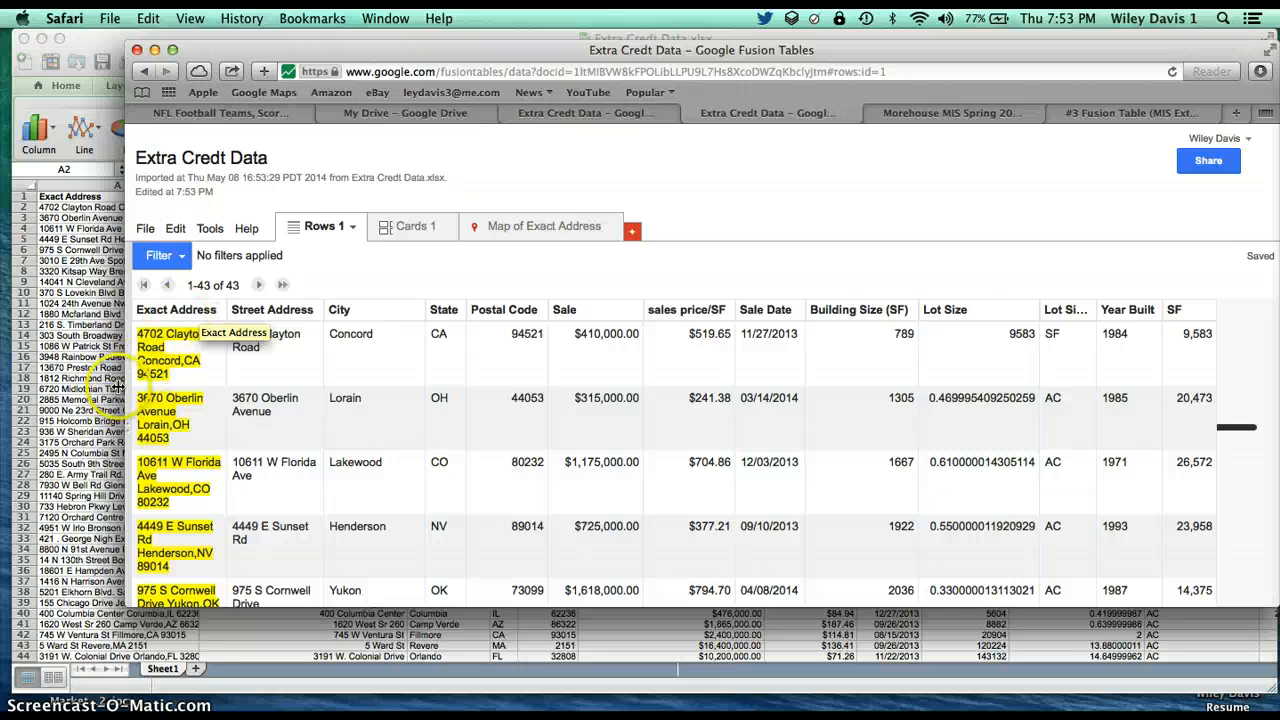
scroll(188, 445, down, 5)
scroll(188, 445, up, 5)
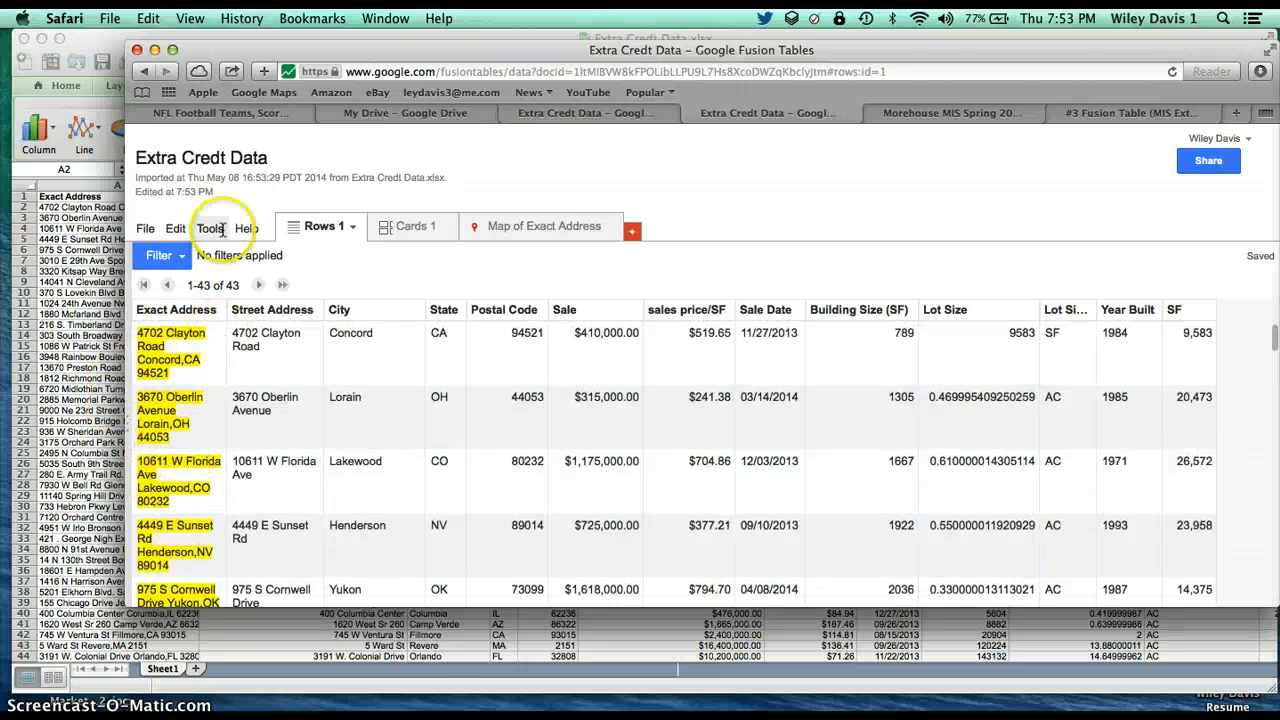
click(152, 229)
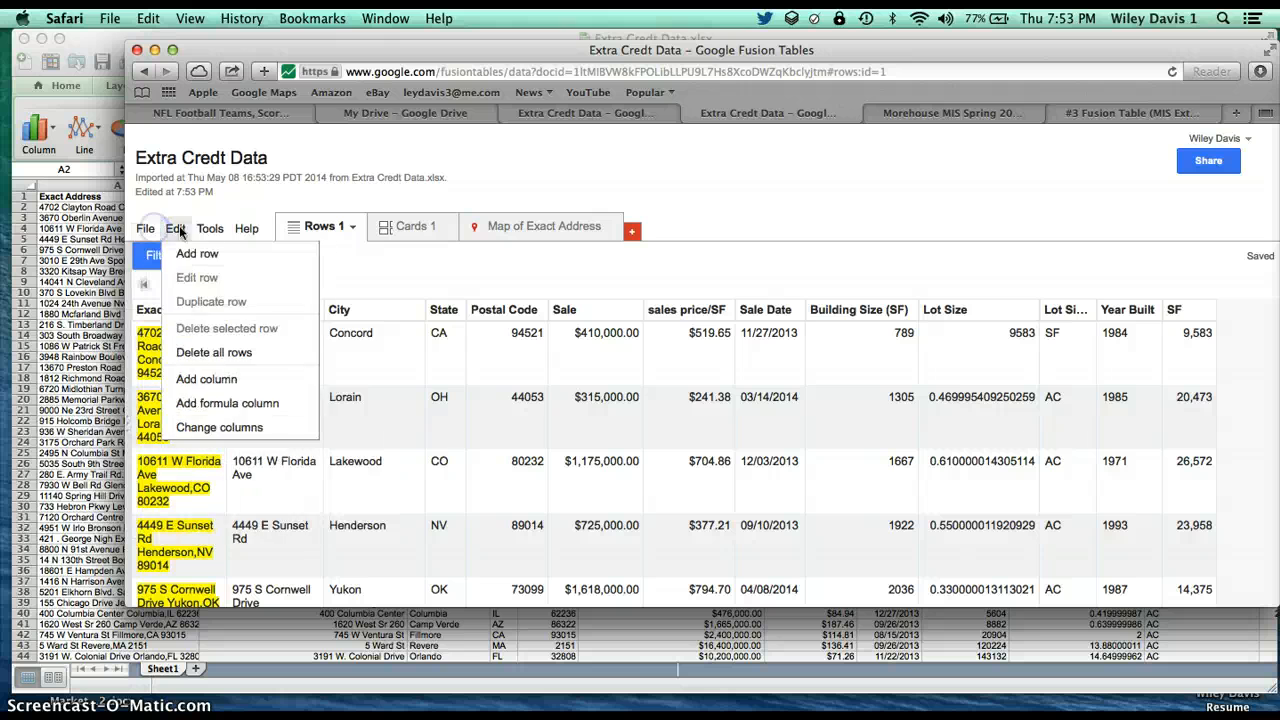
Open the Map of Exact Address view and frame the map on the United States markers
click(531, 233)
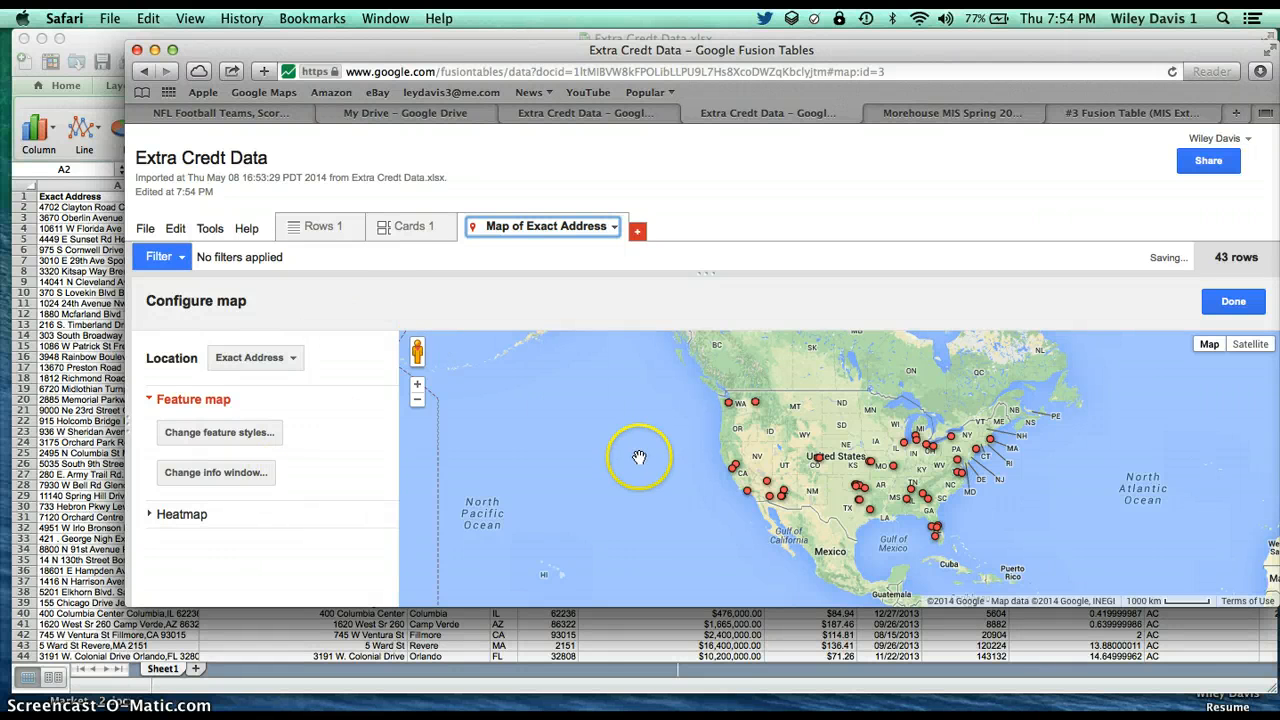
drag(596, 462, 652, 645)
double_click(418, 389)
click(417, 399)
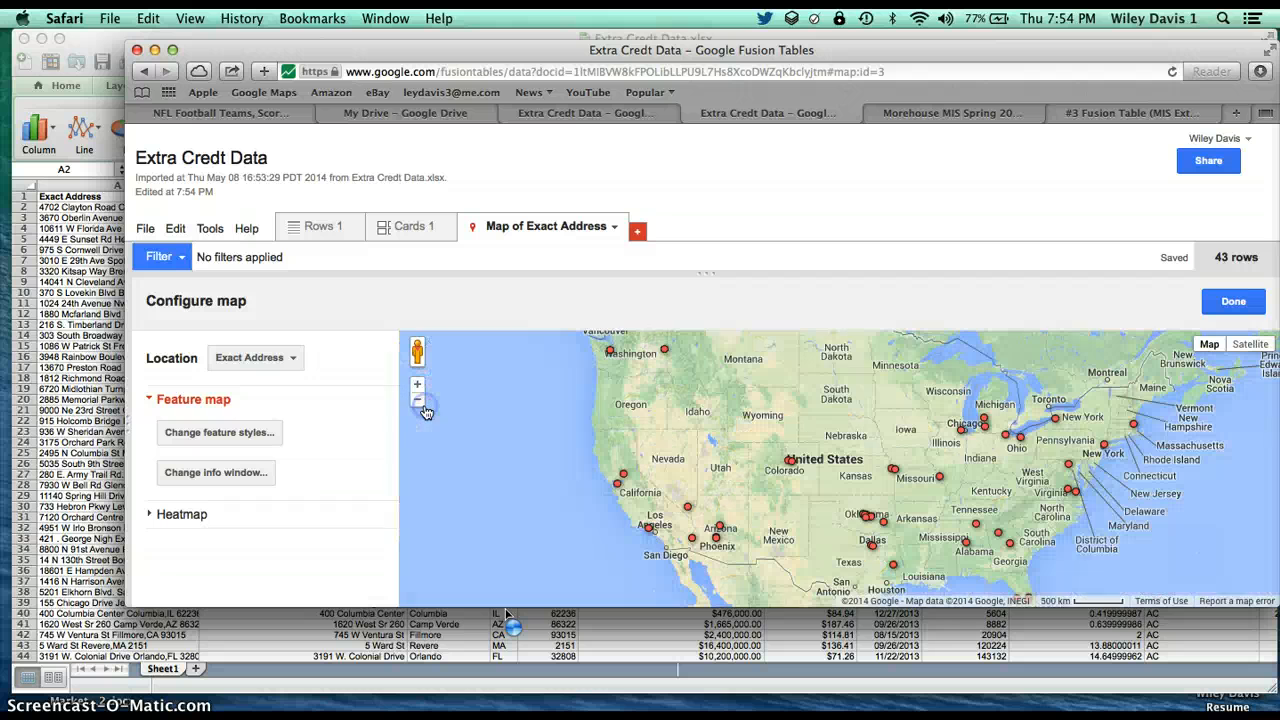
Divide the map marker icons into 2 buckets by the sales price/SF column, using that column's full value range
click(262, 431)
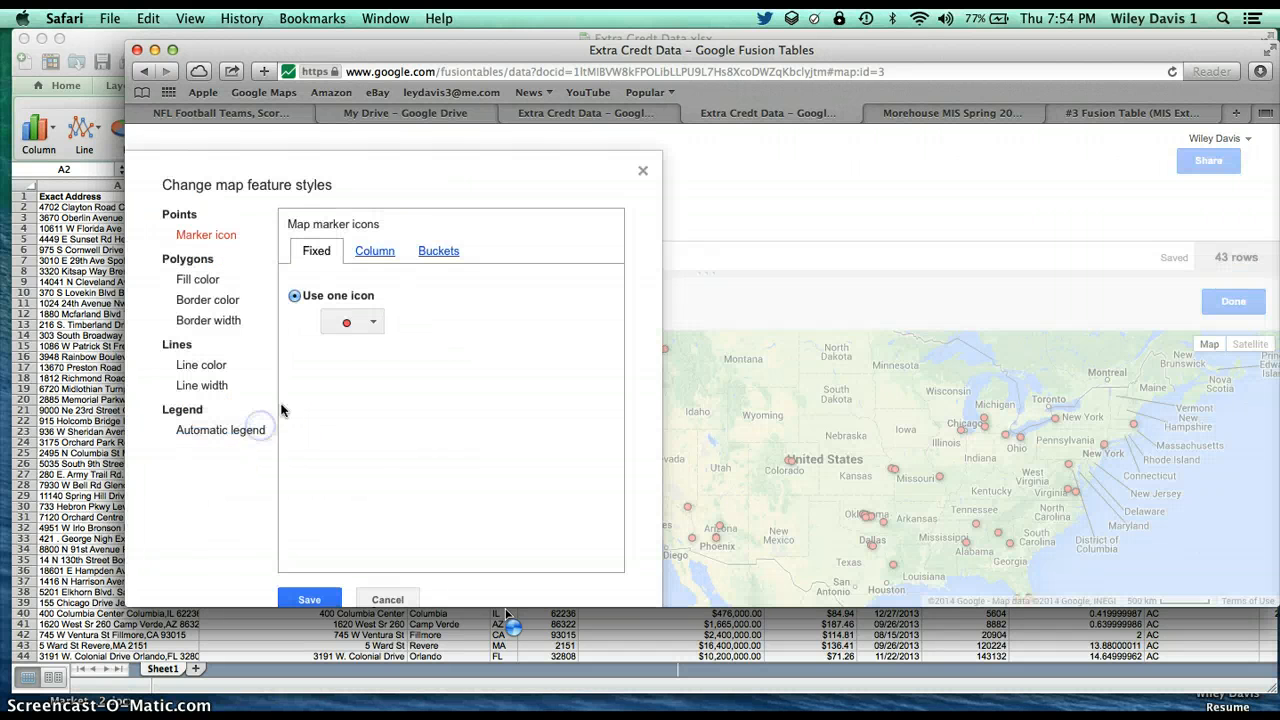
click(431, 256)
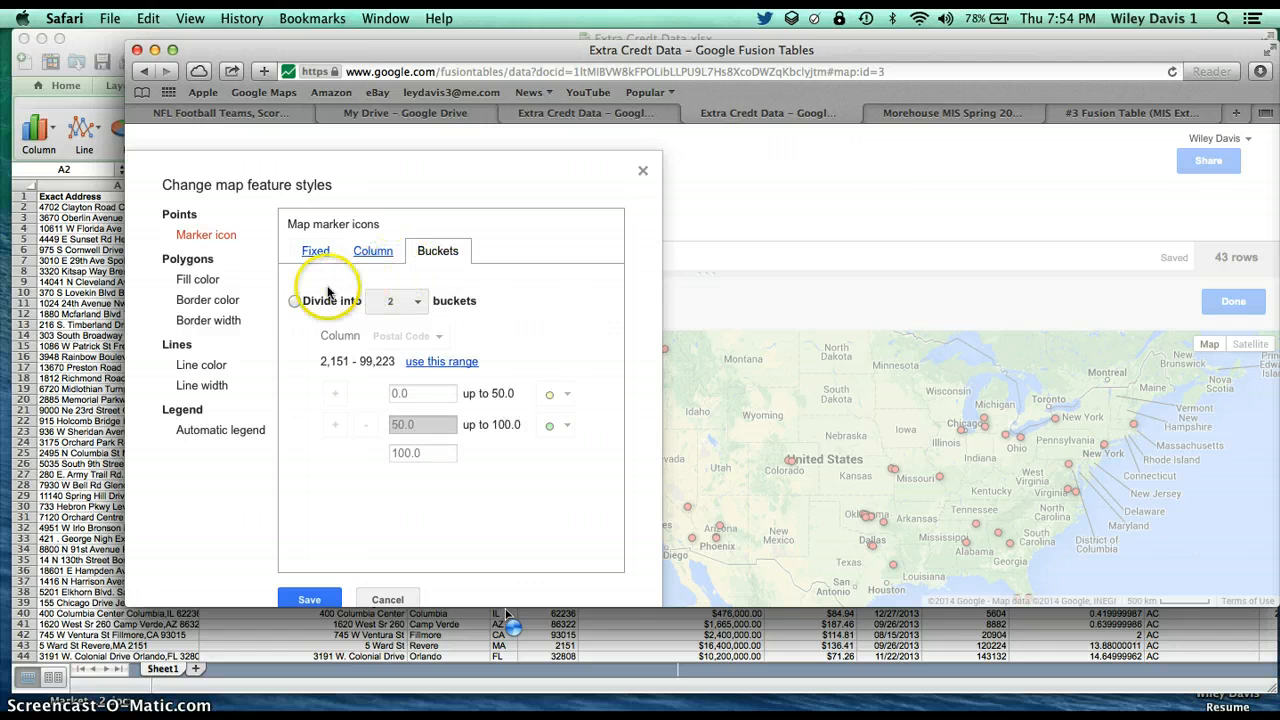
click(295, 301)
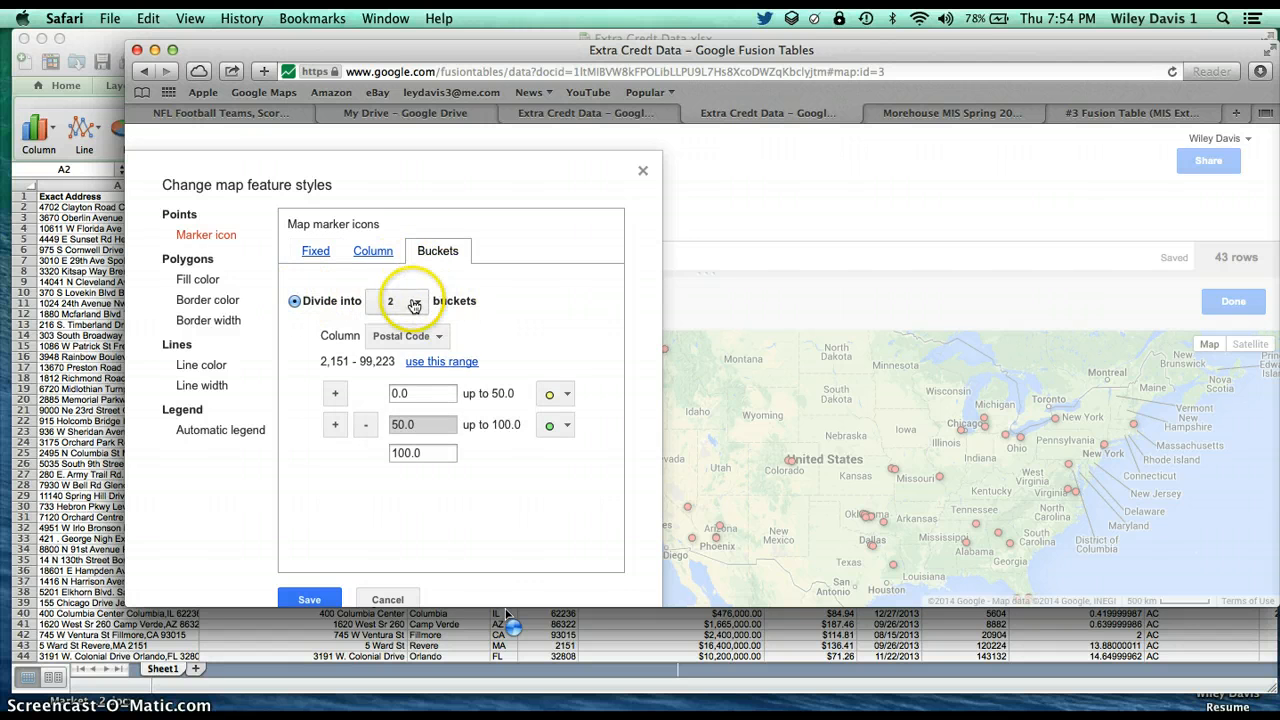
click(435, 337)
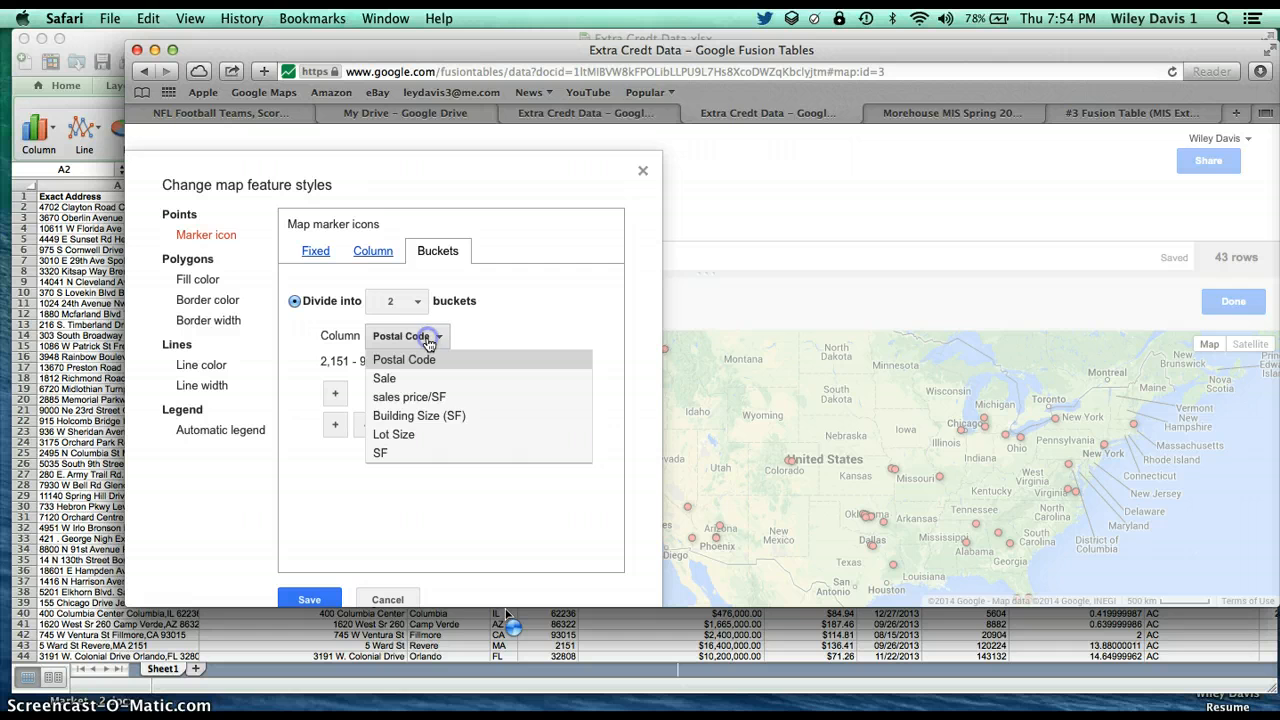
click(448, 397)
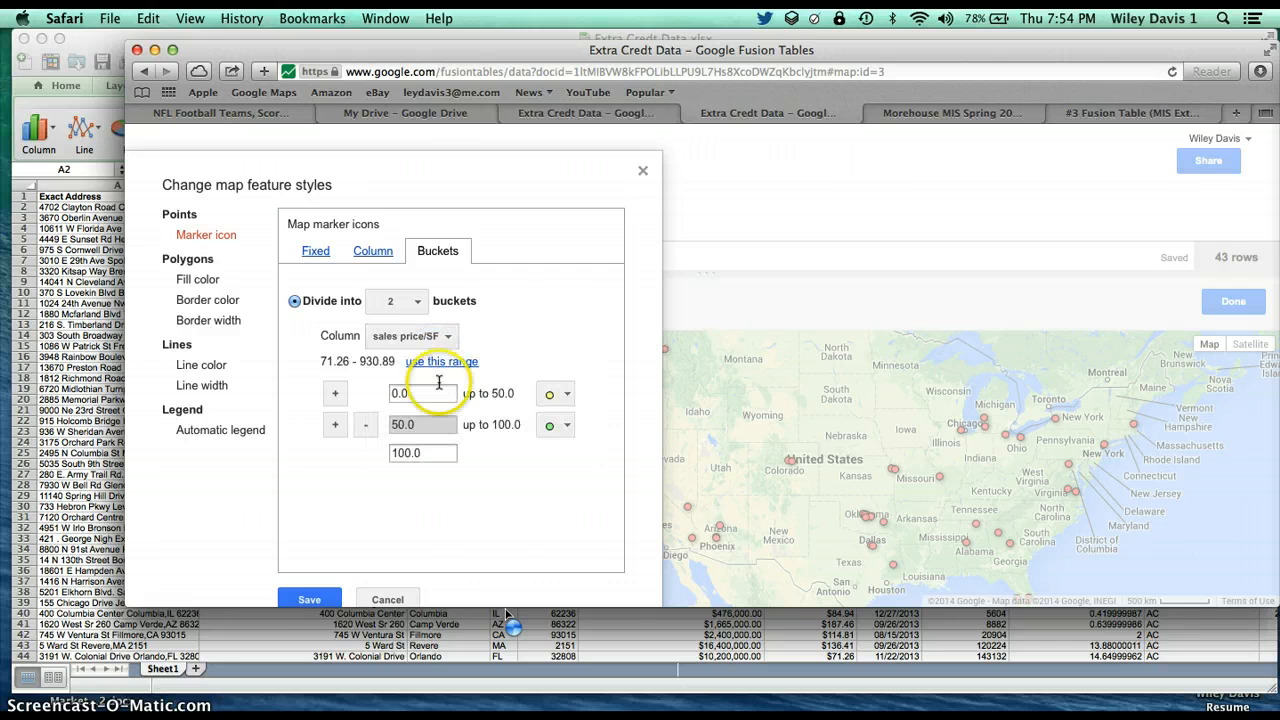
click(443, 365)
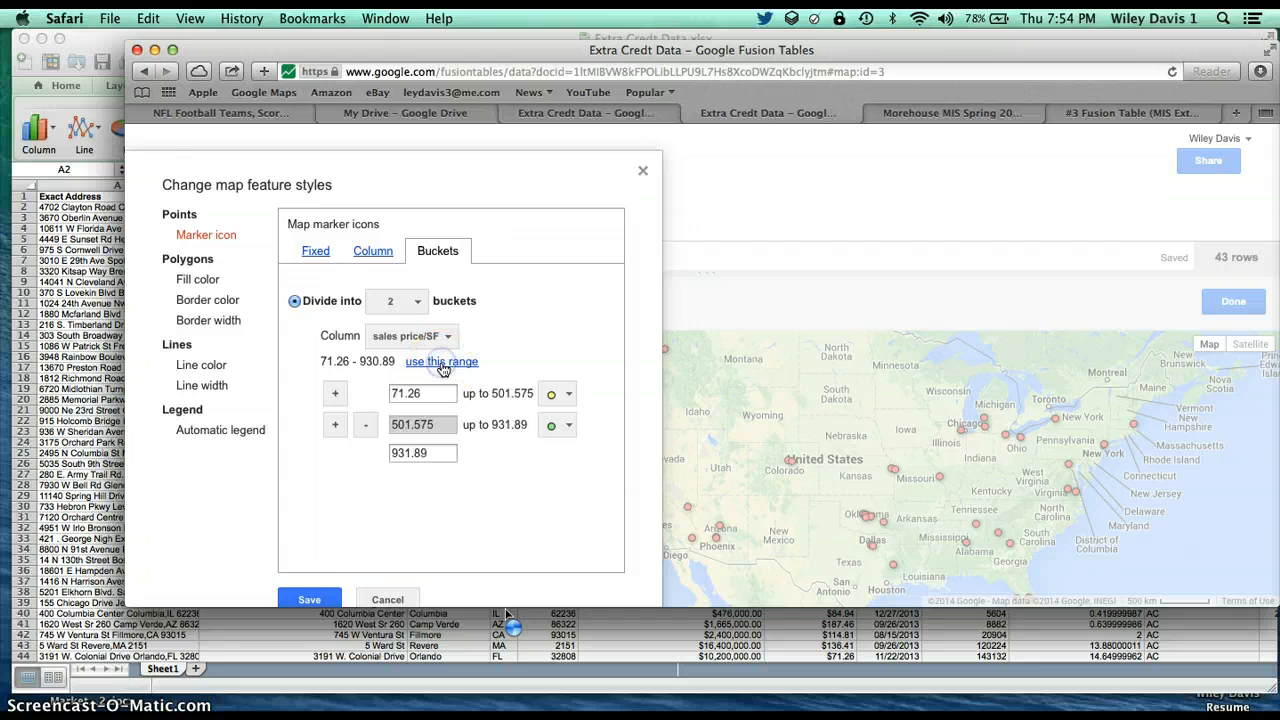
Divide the sales price/SF marker icons into 5 buckets and save the map style
click(412, 302)
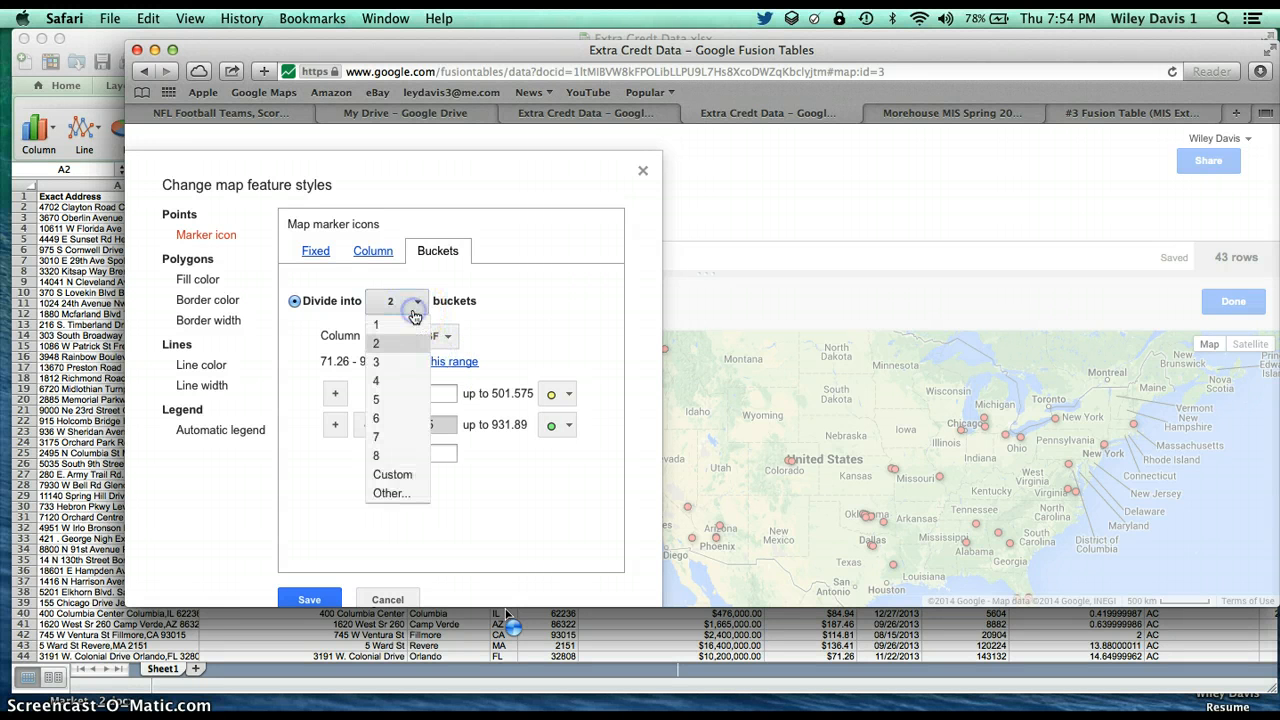
click(383, 400)
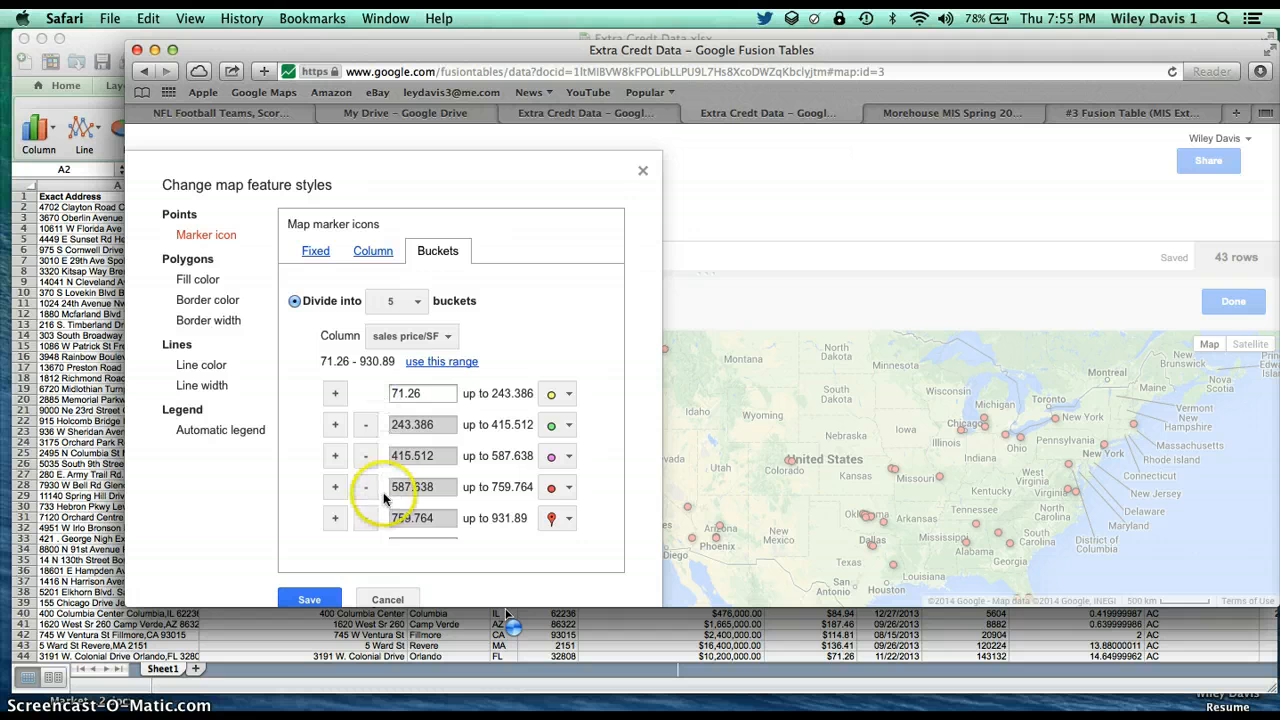
scroll(382, 493, down, 2)
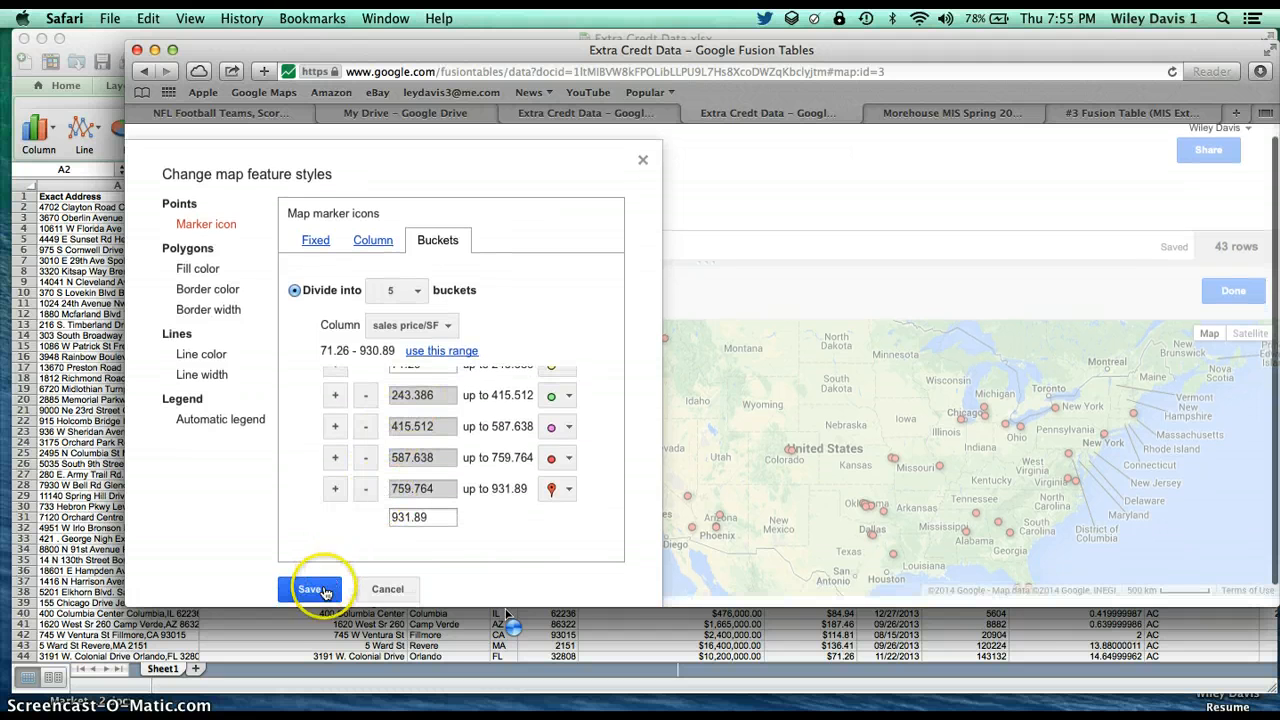
click(309, 589)
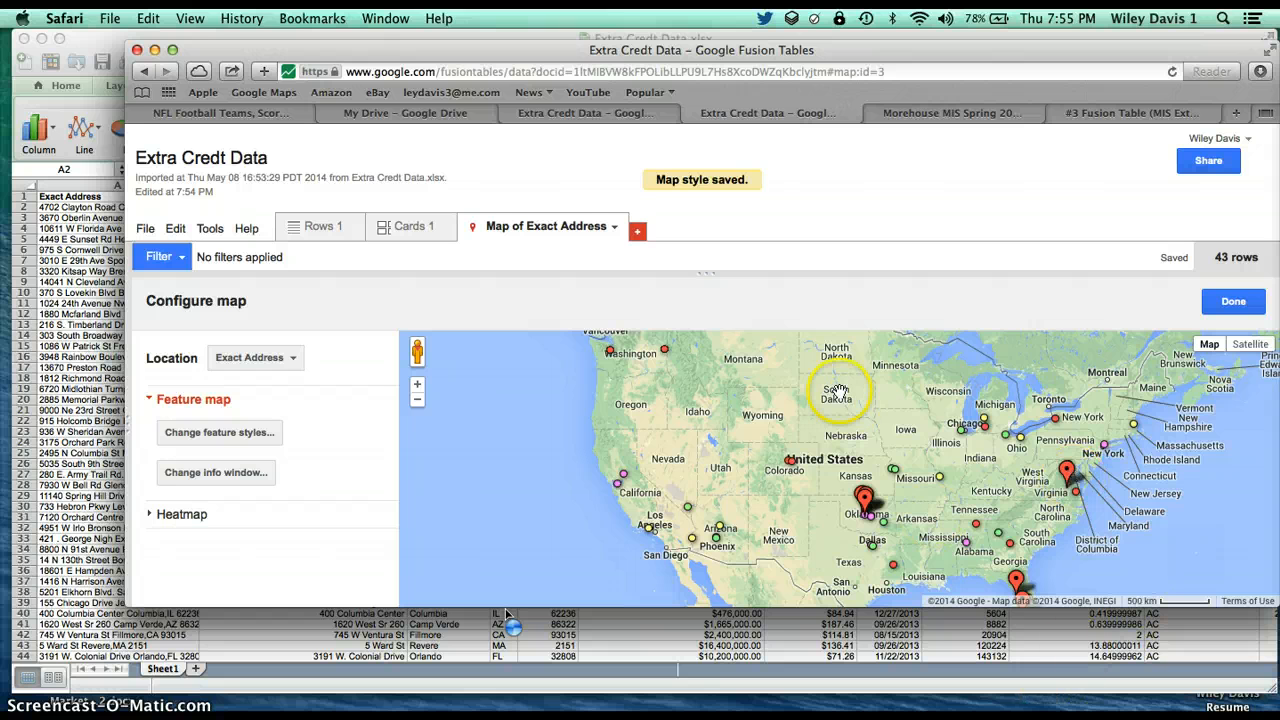
Review the saved marker bucket ranges and their icons in the map feature styles, leaving them as they are
drag(837, 391, 713, 398)
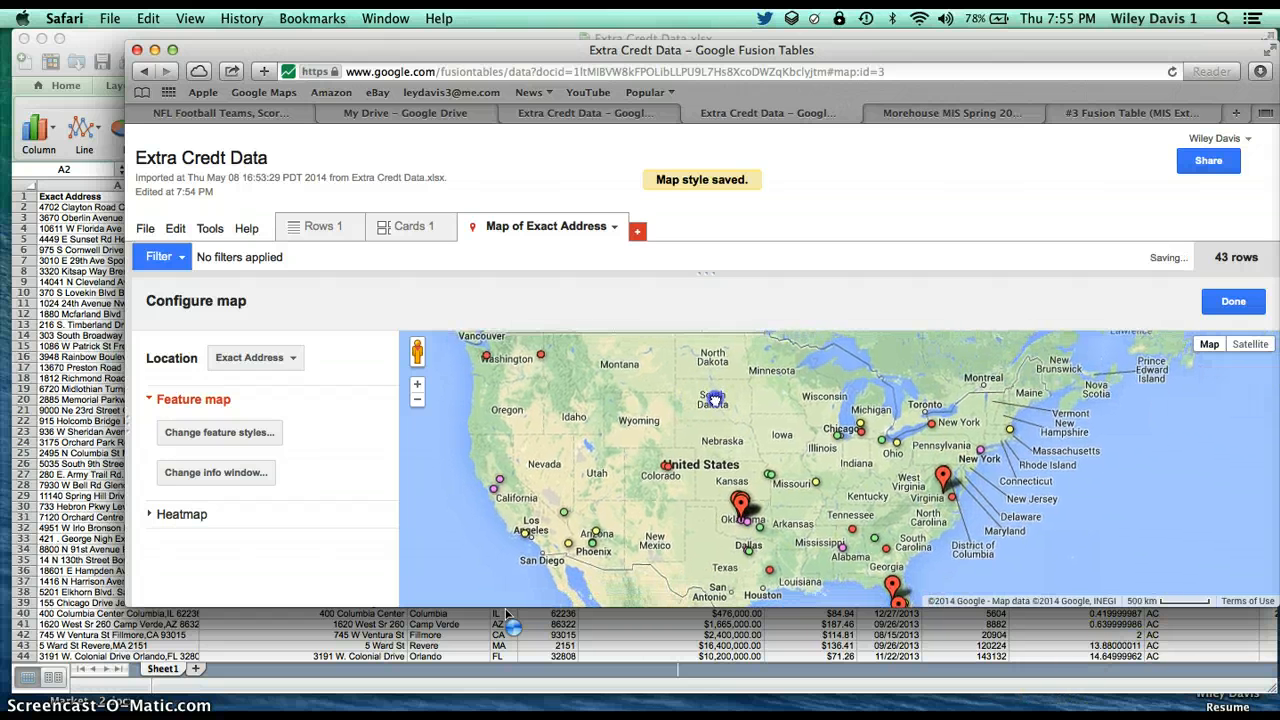
click(266, 441)
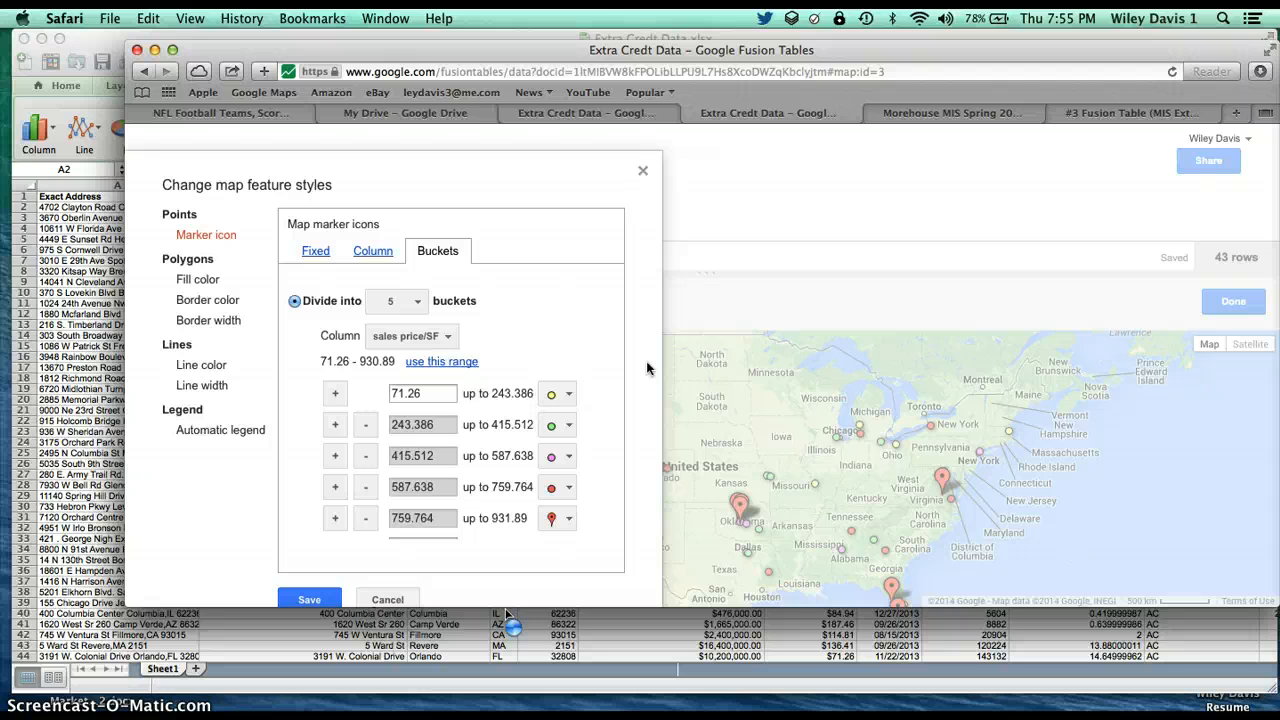
click(661, 318)
click(643, 170)
Zoom in on northern California and view the property details of the marker near San Francisco
click(496, 493)
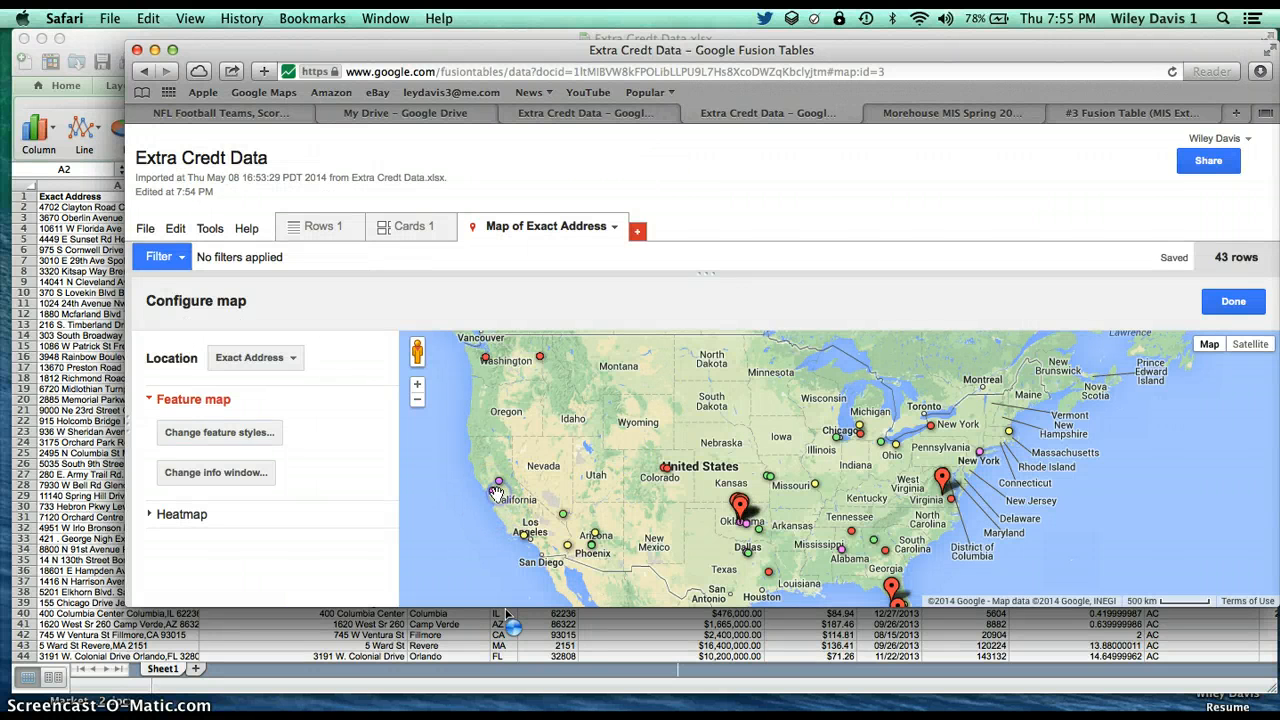
scroll(458, 474, up, 2)
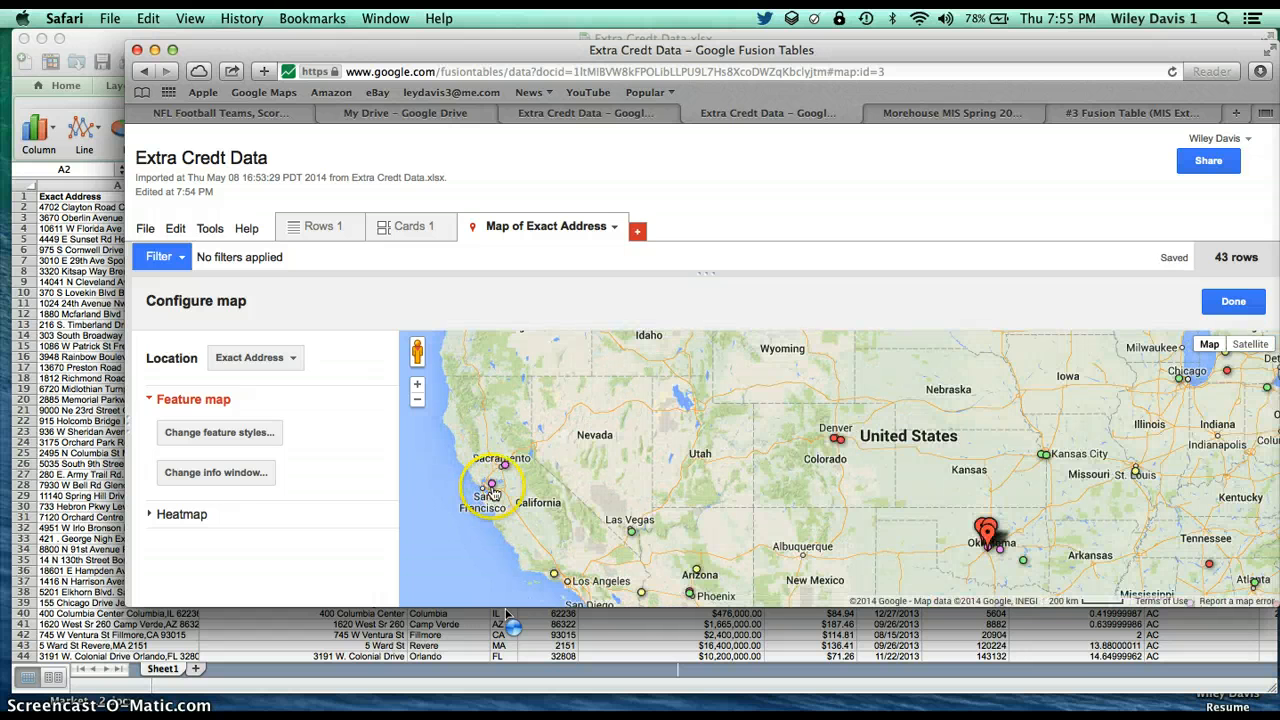
click(492, 483)
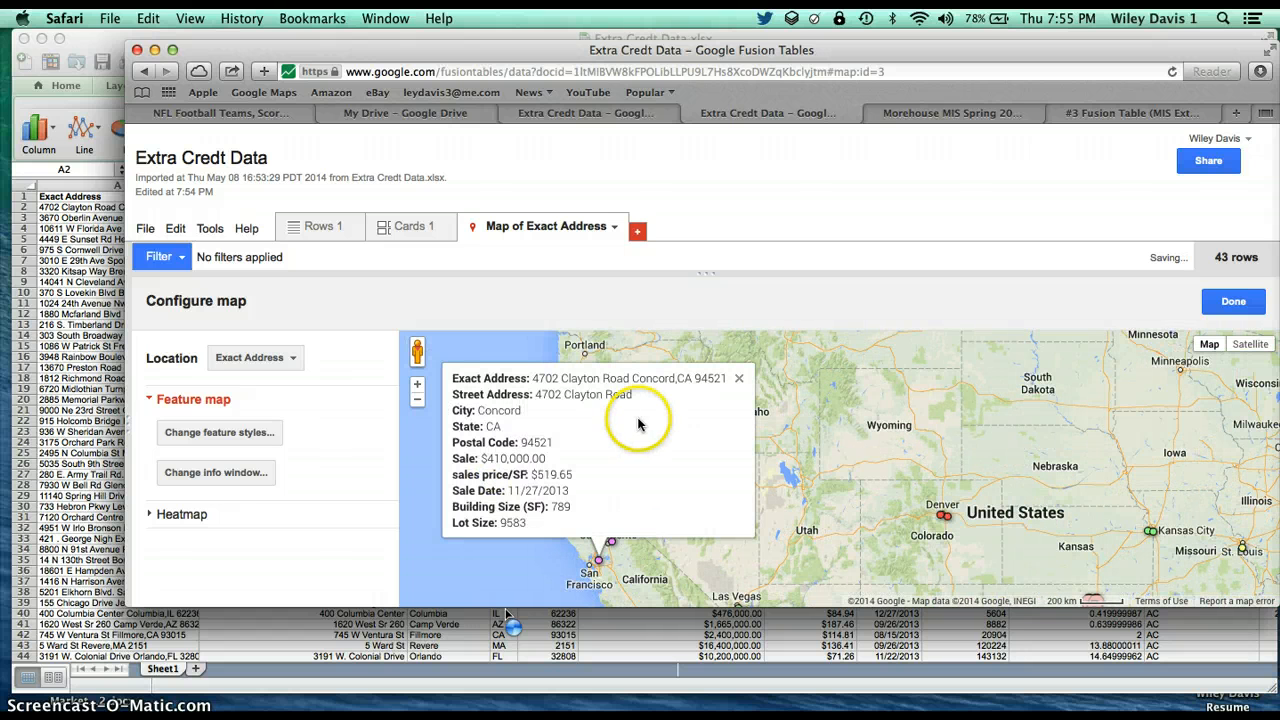
click(739, 378)
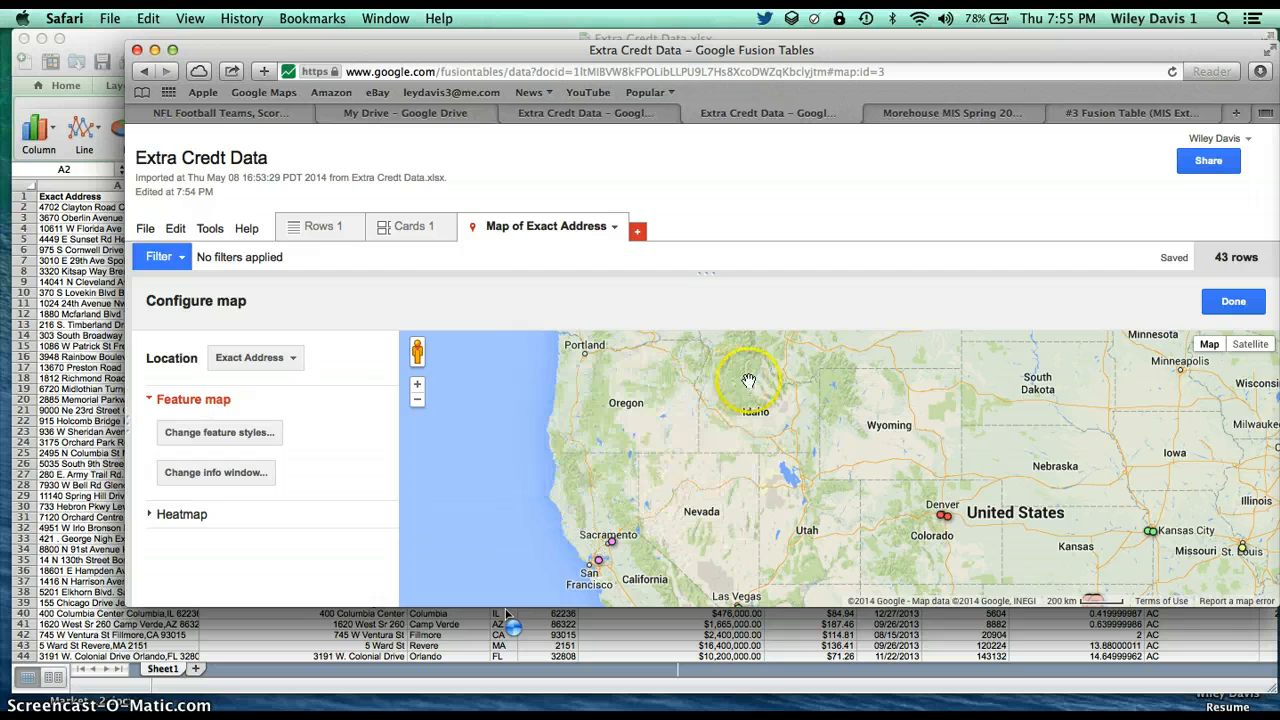
View the property details of the marker near the Virginia coast and of the one in Kansas City
scroll(777, 398, down, 1)
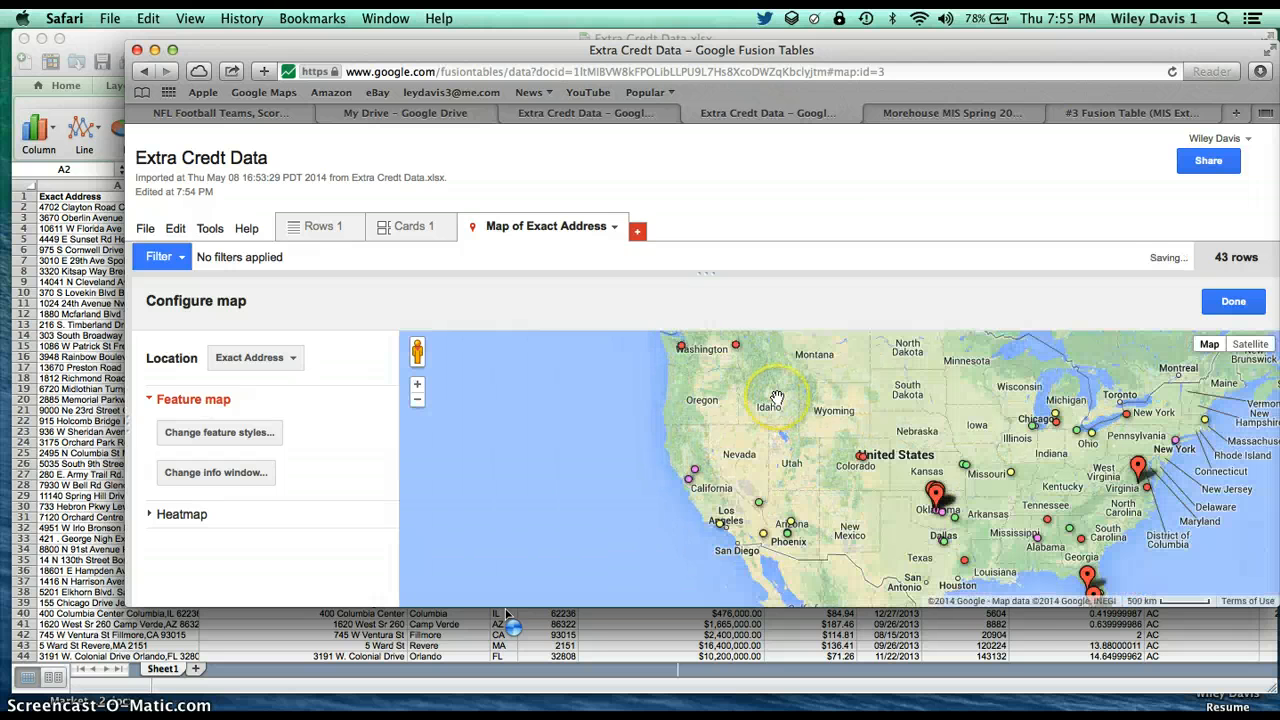
click(1146, 492)
click(1251, 379)
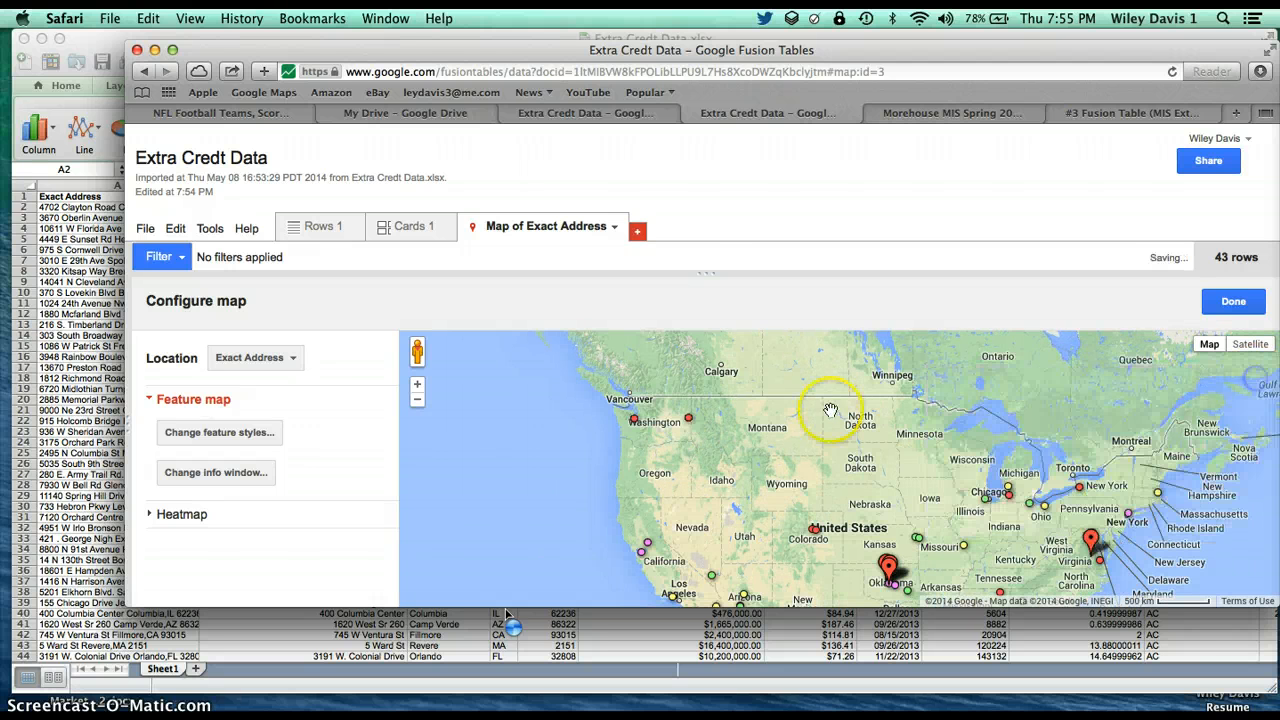
click(921, 541)
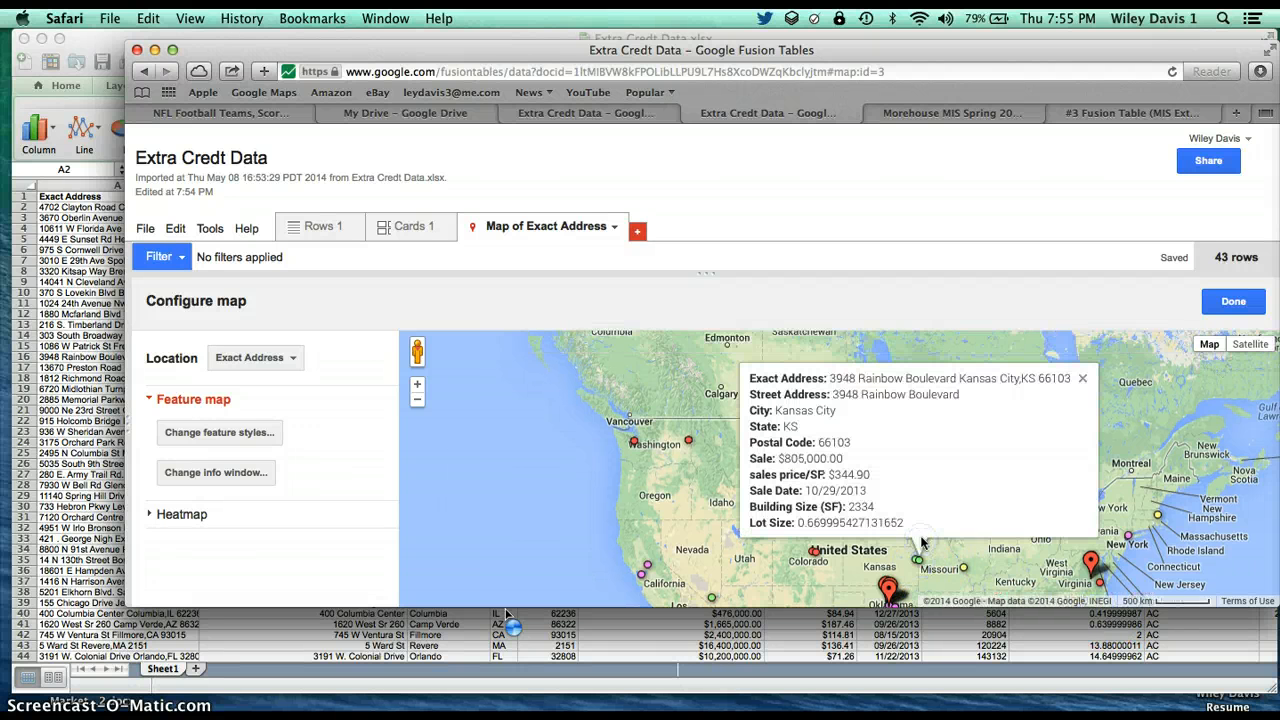
click(1076, 376)
Zoom the map out to North America and finish configuring the map
scroll(1008, 434, down, 2)
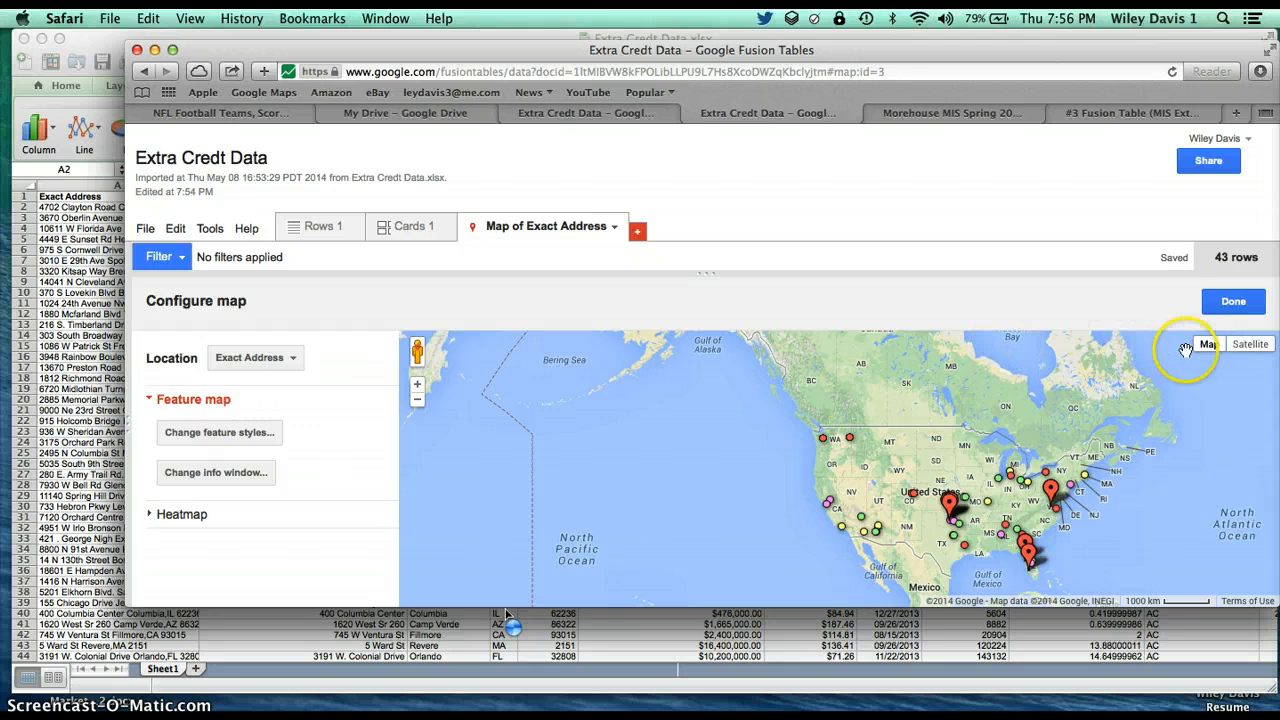
click(1234, 304)
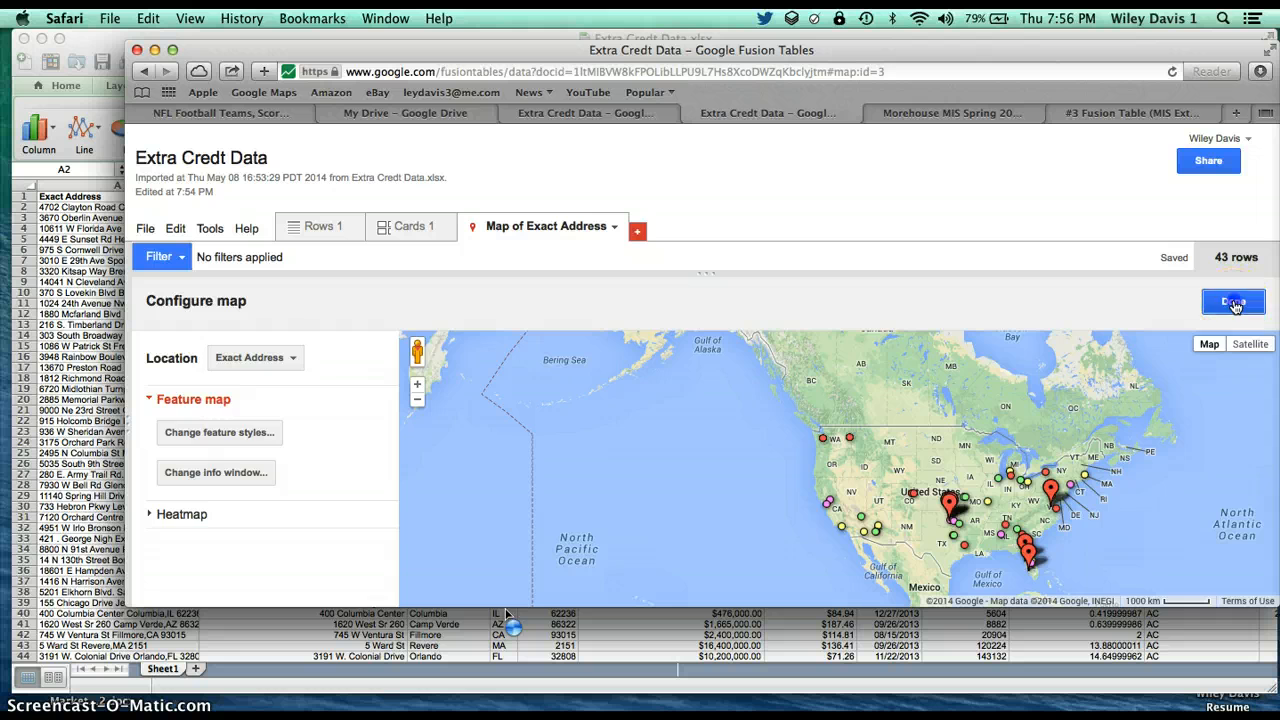